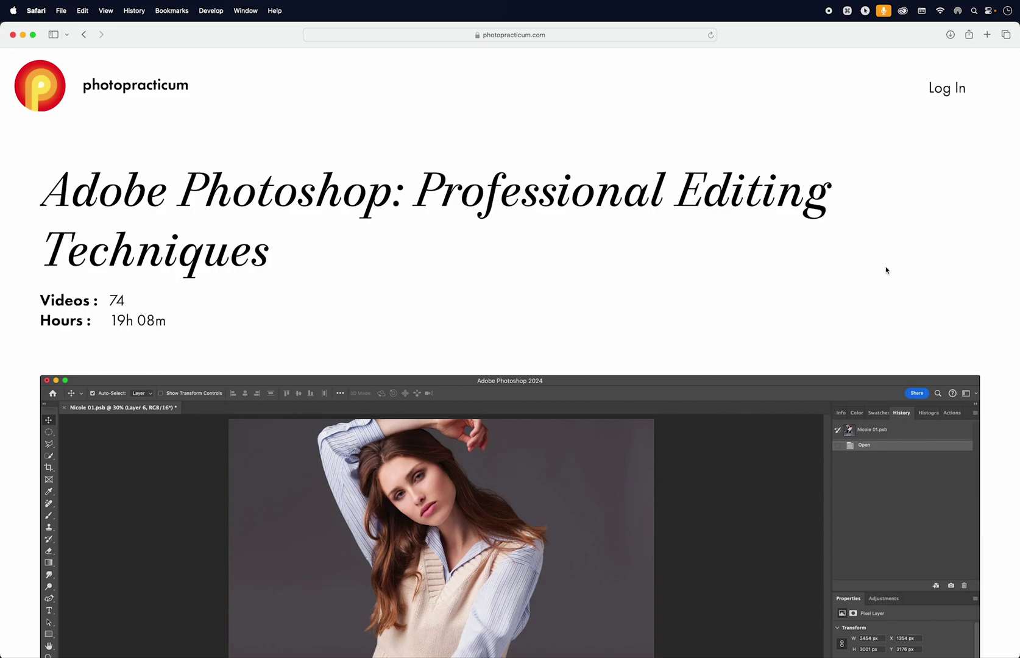
{"action": "scroll", "coordinate": [886, 270], "scroll_direction": "down", "scroll_amount": 10}
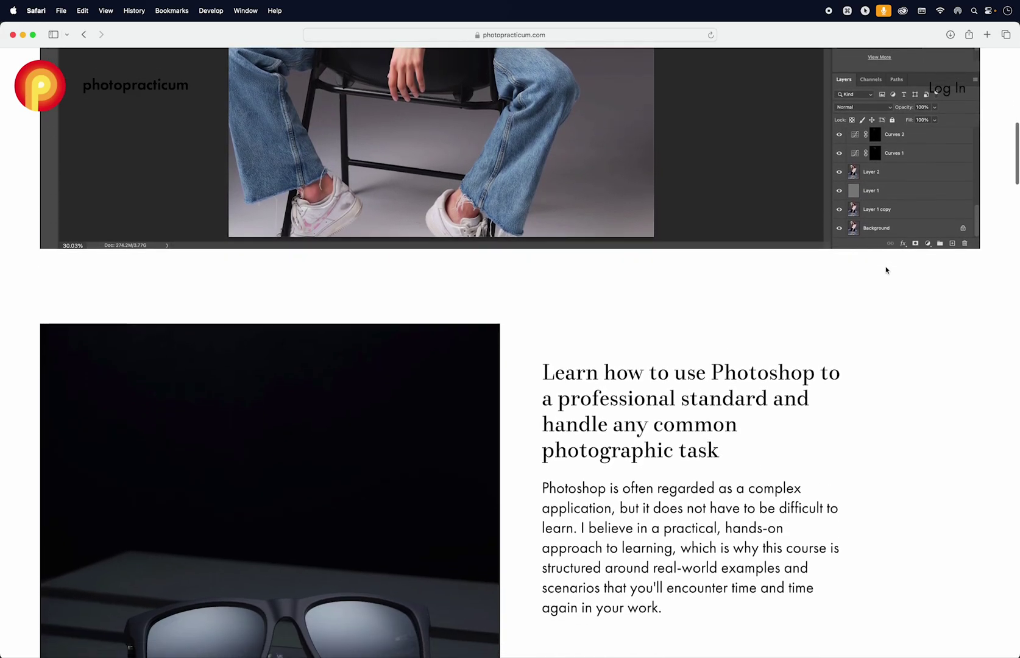
{"action": "scroll", "coordinate": [886, 270], "scroll_direction": "down", "scroll_amount": 10}
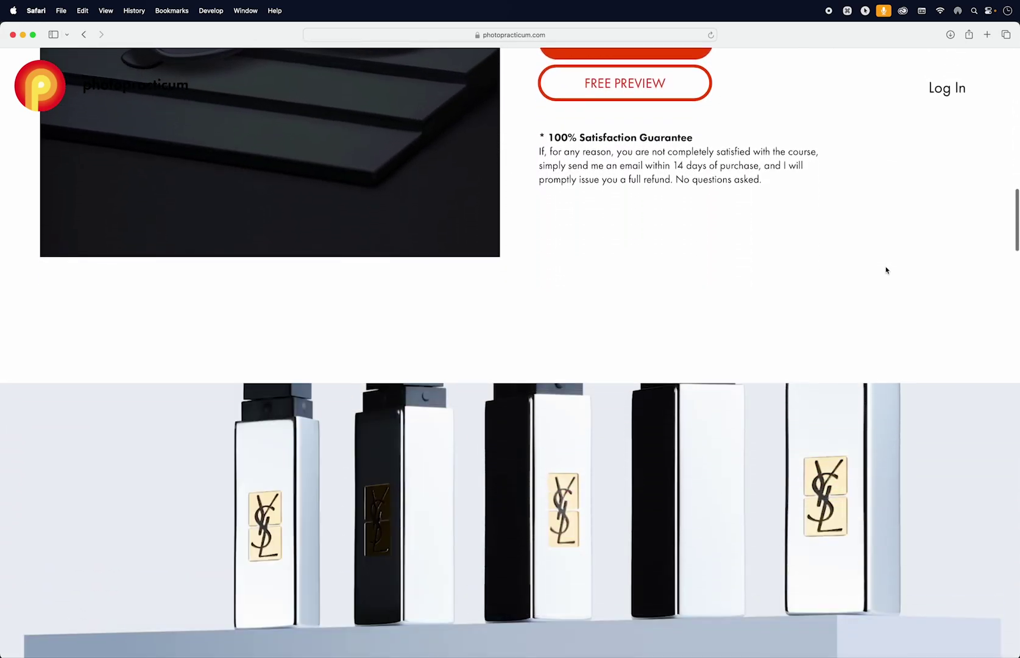
{"action": "scroll", "coordinate": [886, 270], "scroll_direction": "down", "scroll_amount": 10}
{"action": "scroll", "coordinate": [886, 270], "scroll_direction": "down", "scroll_amount": 1}
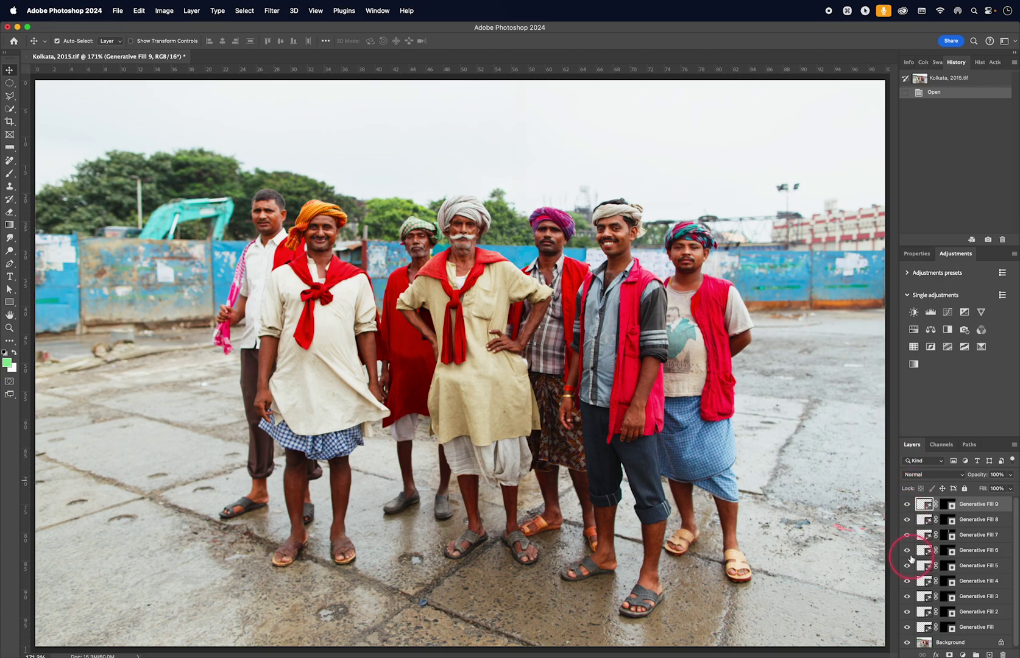
Compare the original Background with the retouched image by hiding all Generative Fill layers and showing them again
{"action": "left_click", "coordinate": [907, 643], "text": "alt"}
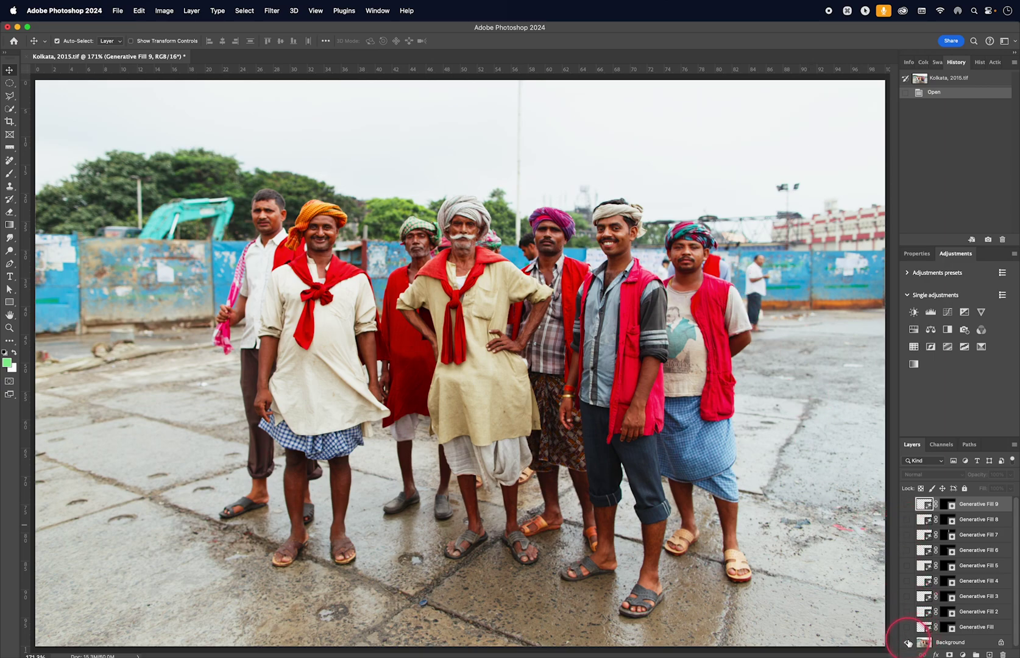
{"action": "key", "text": "alt"}
{"action": "left_click", "coordinate": [908, 644], "text": "alt"}
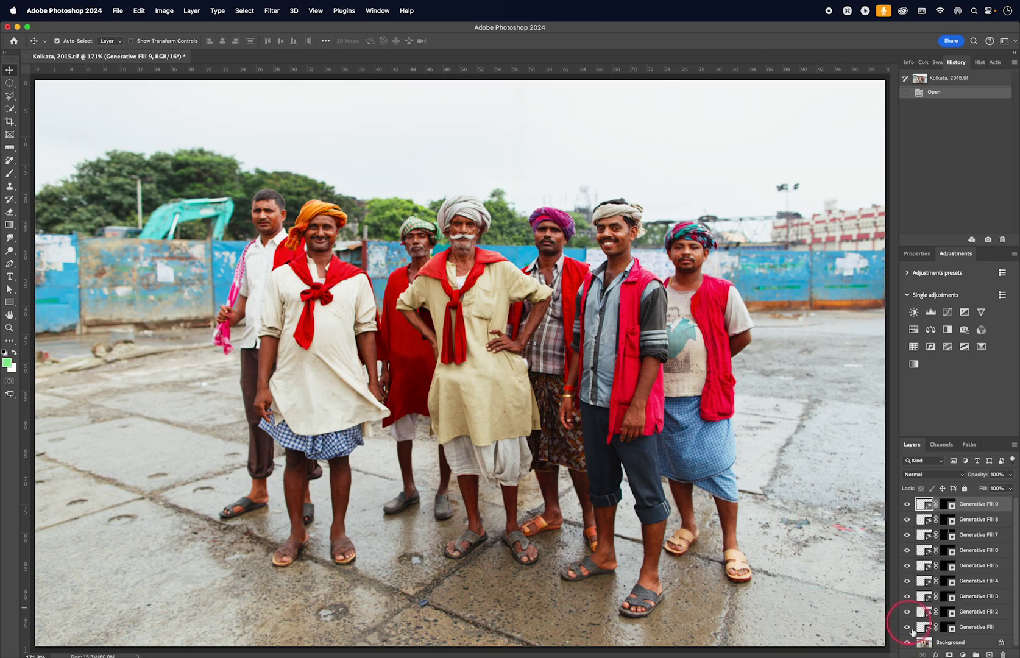
Hide every layer except Background and export the image with Save for Web as a JPEG named Kolkata,-2015a.jpg
{"action": "key", "text": "alt"}
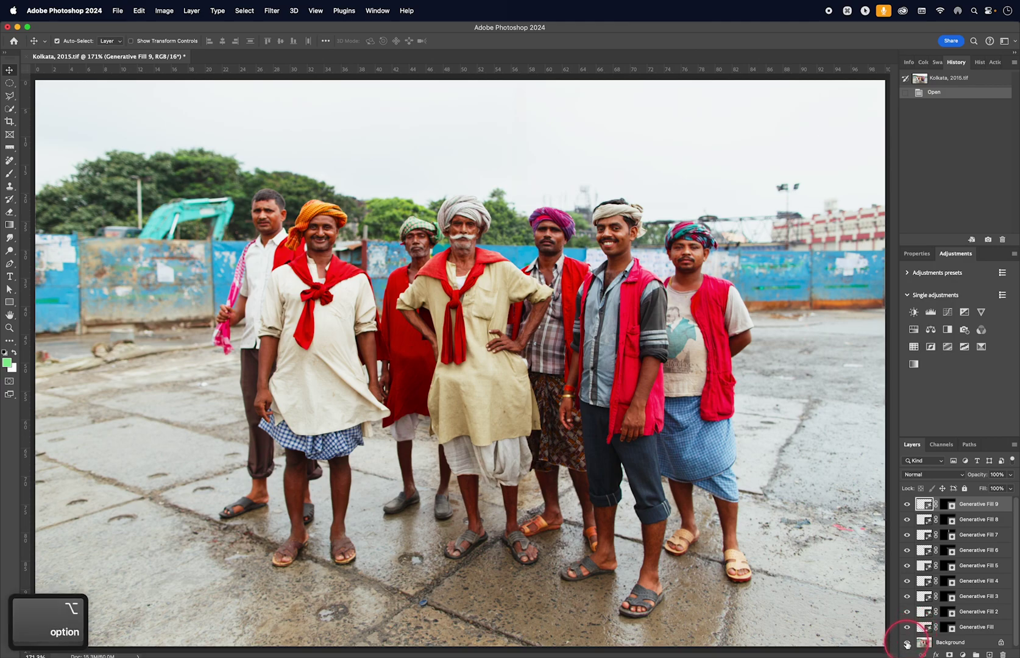
{"action": "left_click", "coordinate": [907, 644], "text": "alt"}
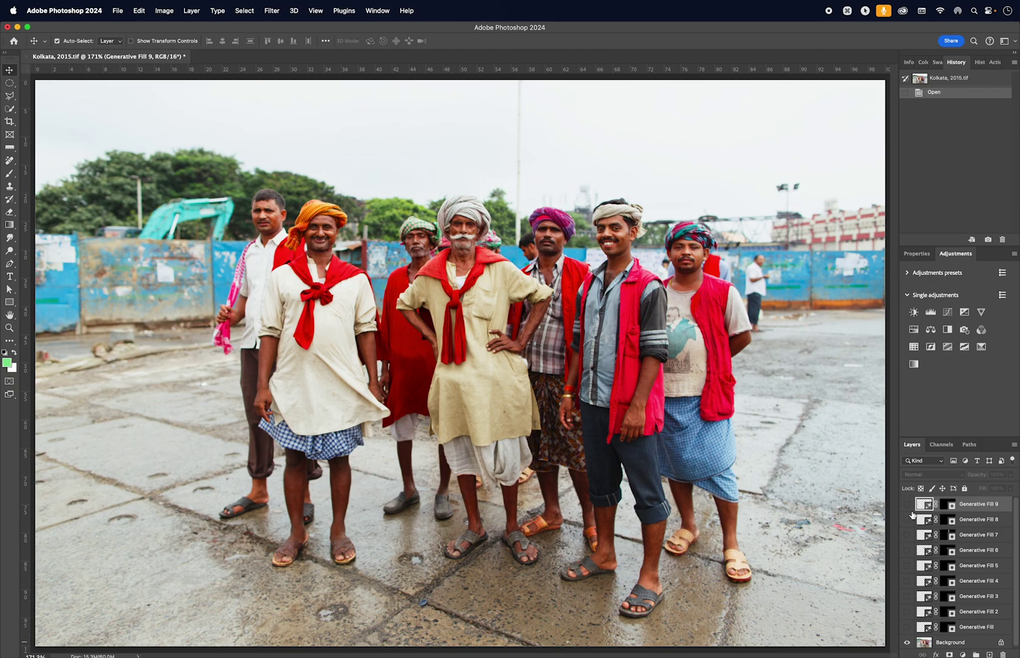
{"action": "key", "text": "super+alt+shift"}
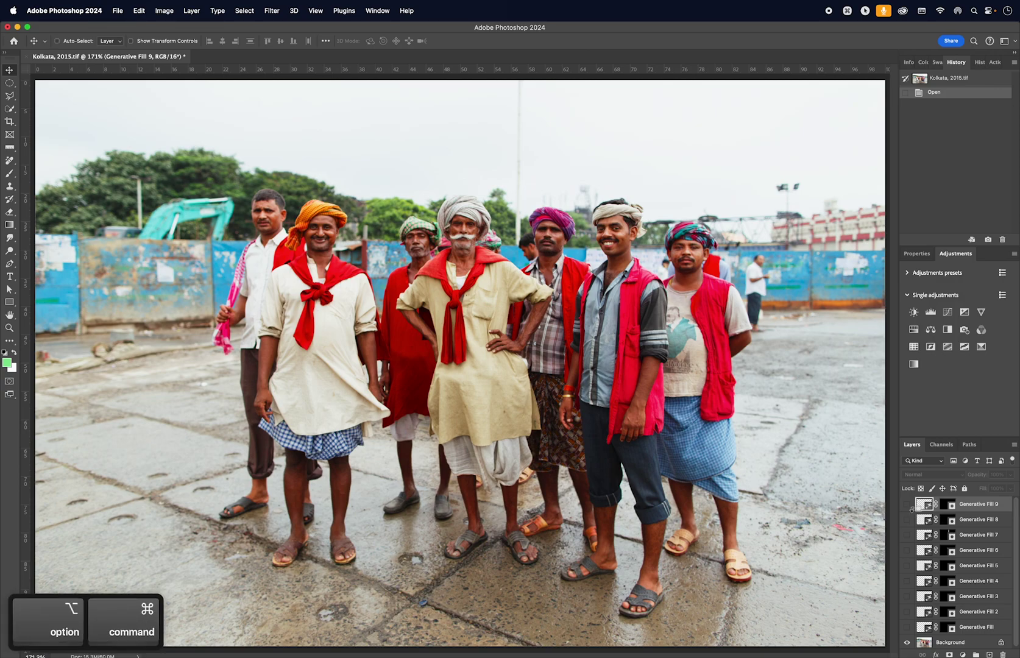
{"action": "key", "text": "super+alt+shift+s"}
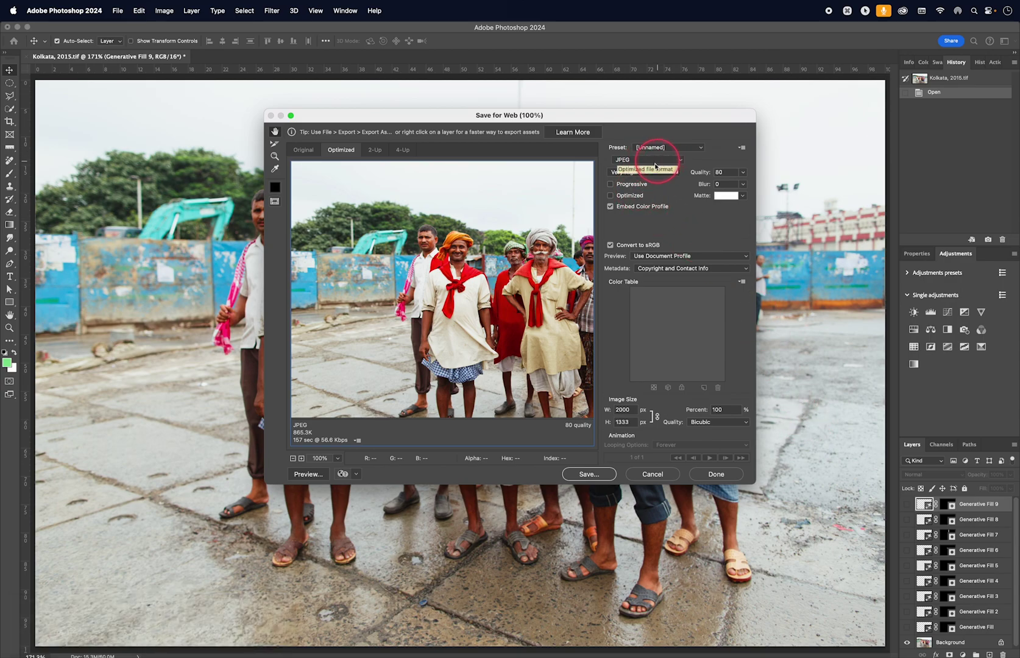
{"action": "left_click", "coordinate": [593, 474]}
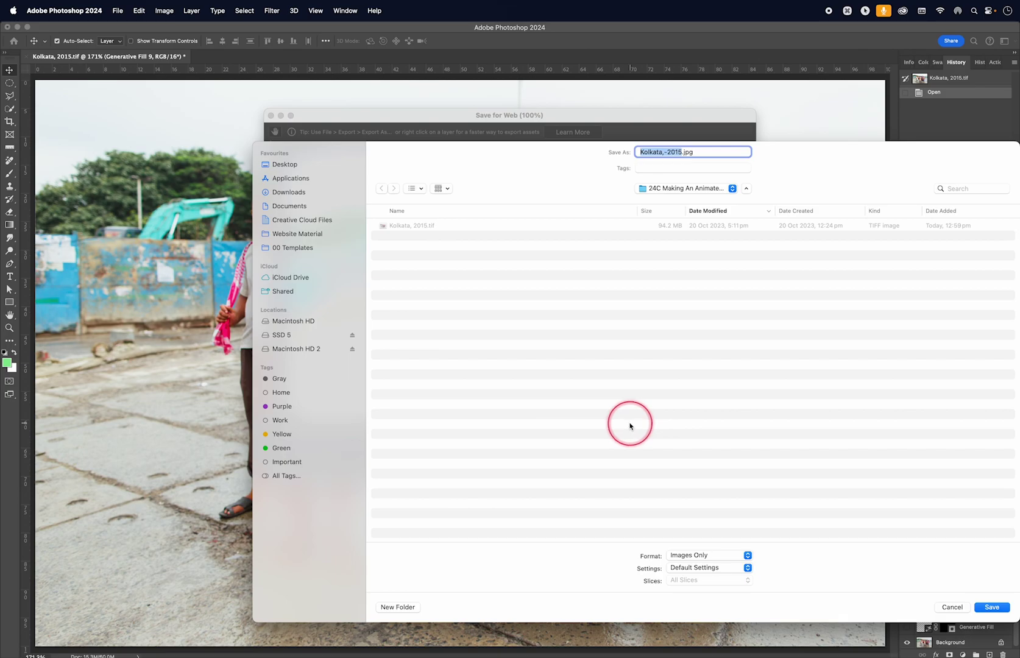
{"action": "key", "text": "Right"}
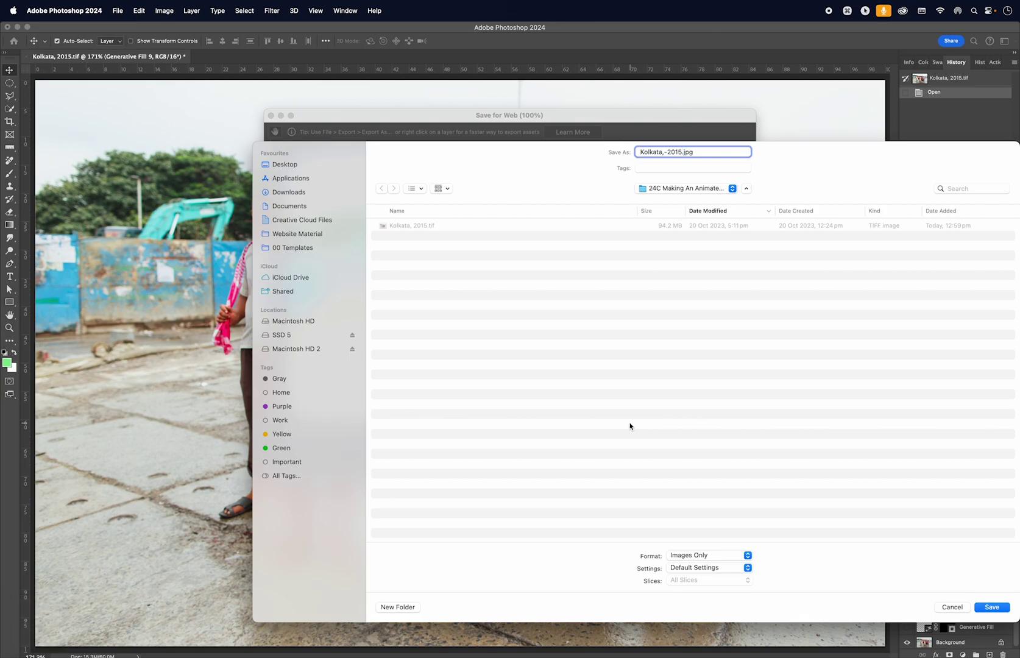
{"action": "type", "text": "a"}
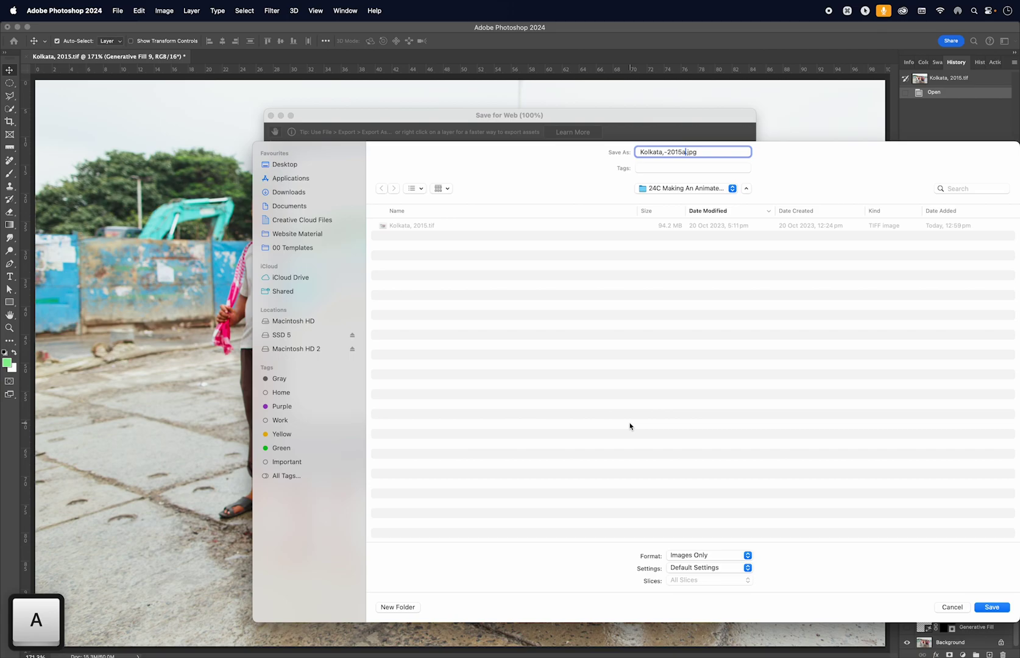
{"action": "key", "text": "Return"}
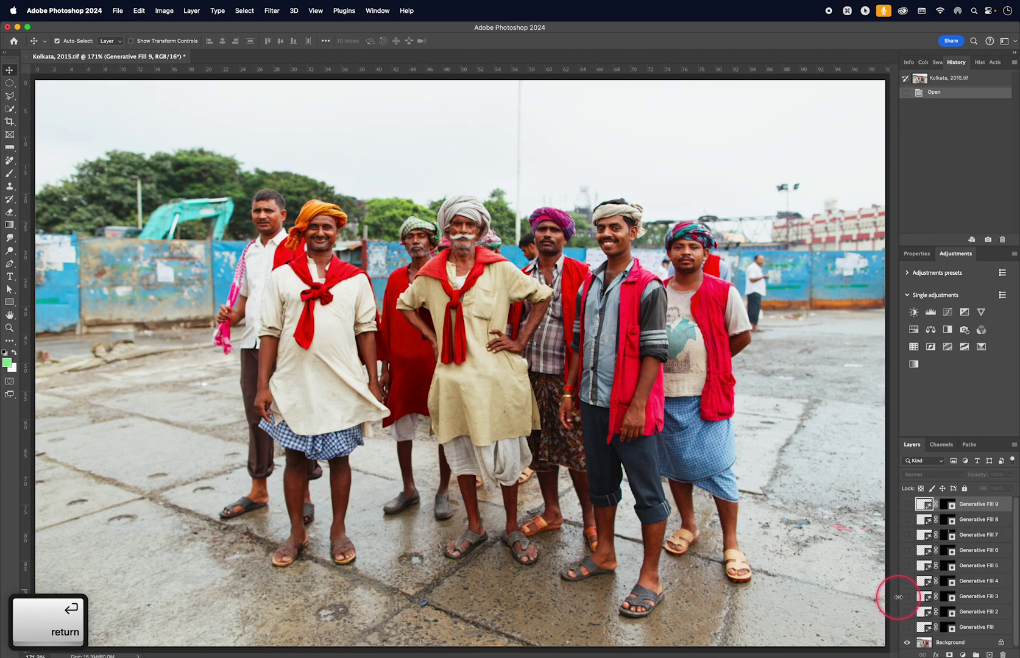
Make the Generative Fill, Generative Fill 2 and Generative Fill 3 layers visible above the Background
{"action": "left_click", "coordinate": [907, 627]}
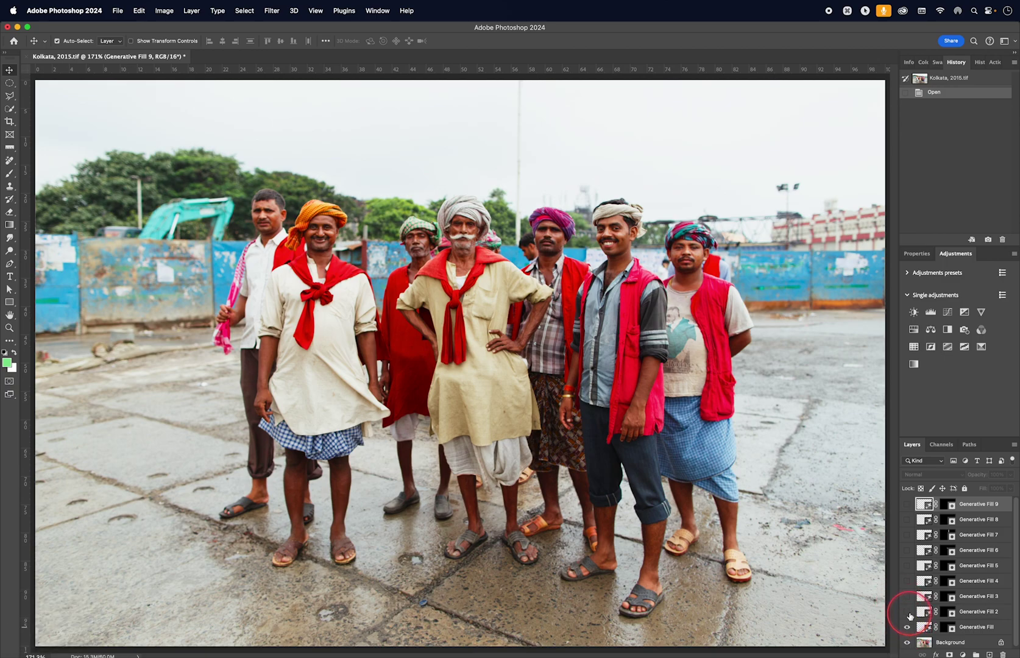
{"action": "left_click", "coordinate": [907, 611]}
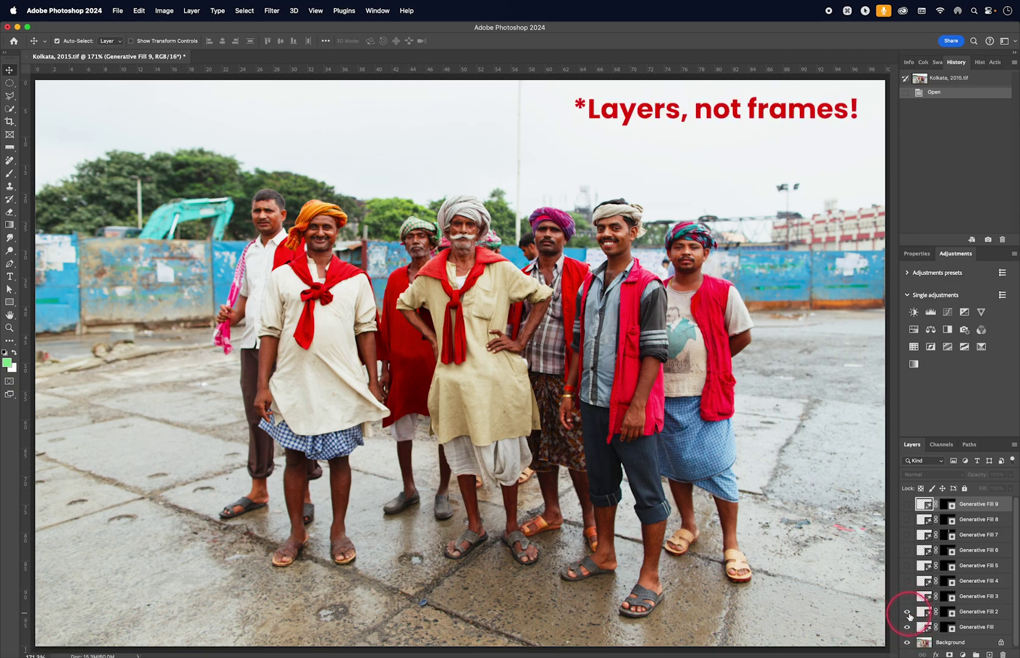
{"action": "left_click", "coordinate": [907, 598]}
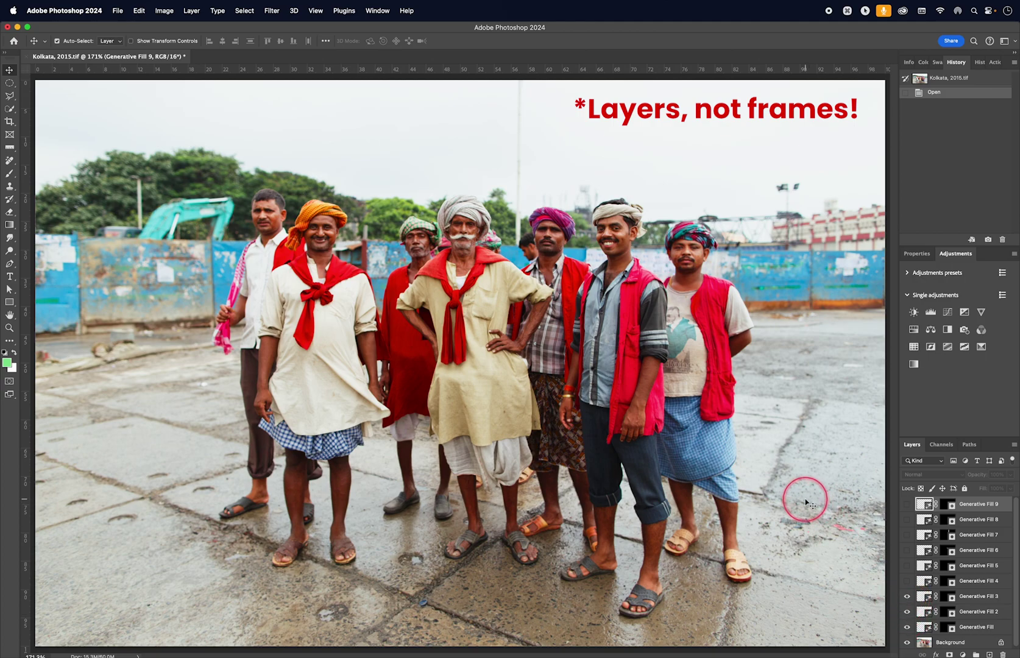
Export the partly retouched image with Save for Web as a JPEG named Kolkata,-2015b.jpg
{"action": "key", "text": "alt+shift+super+s"}
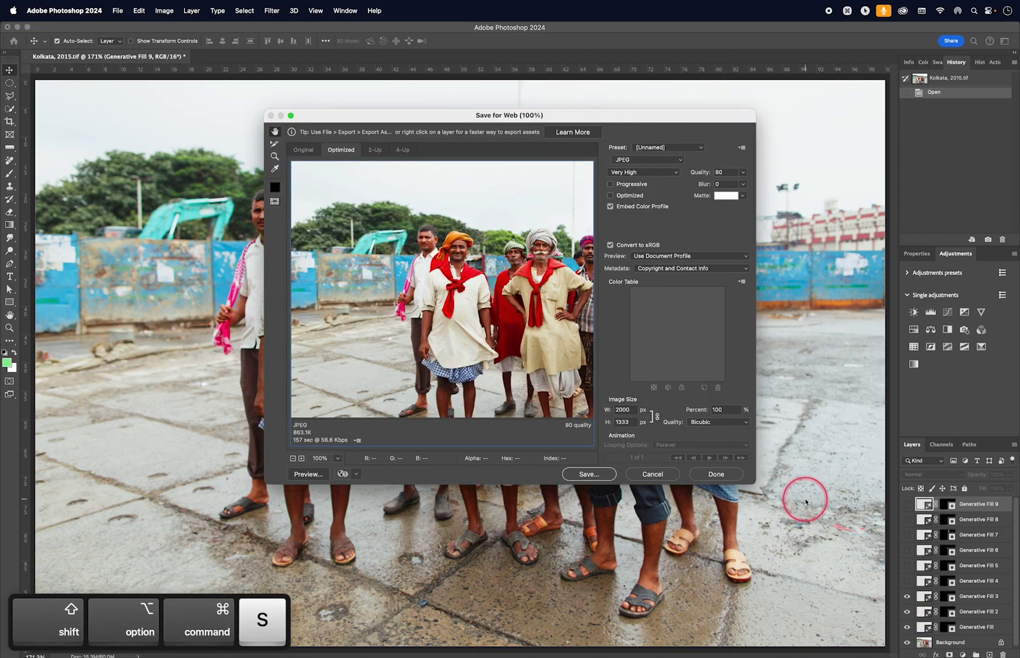
{"action": "key", "text": "Return"}
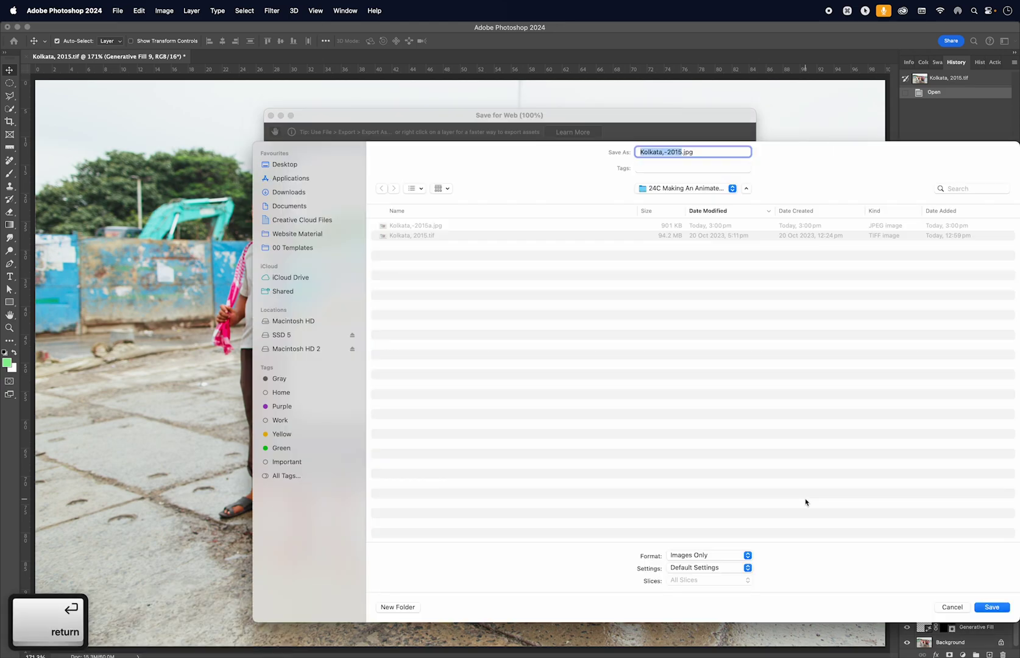
{"action": "key", "text": "Right"}
{"action": "type", "text": "b"}
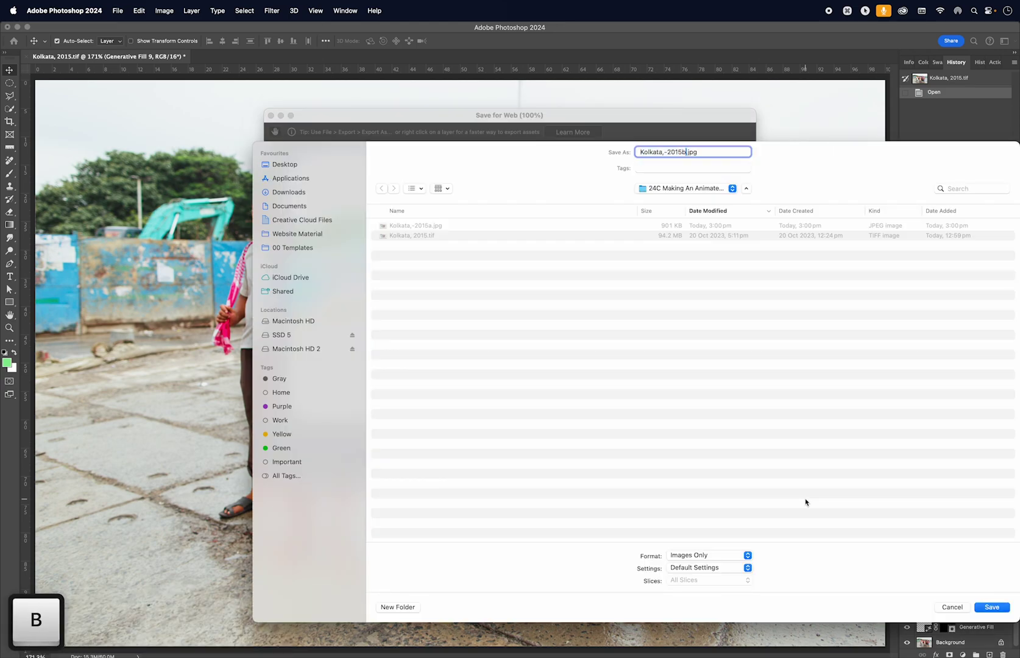
{"action": "key", "text": "Return"}
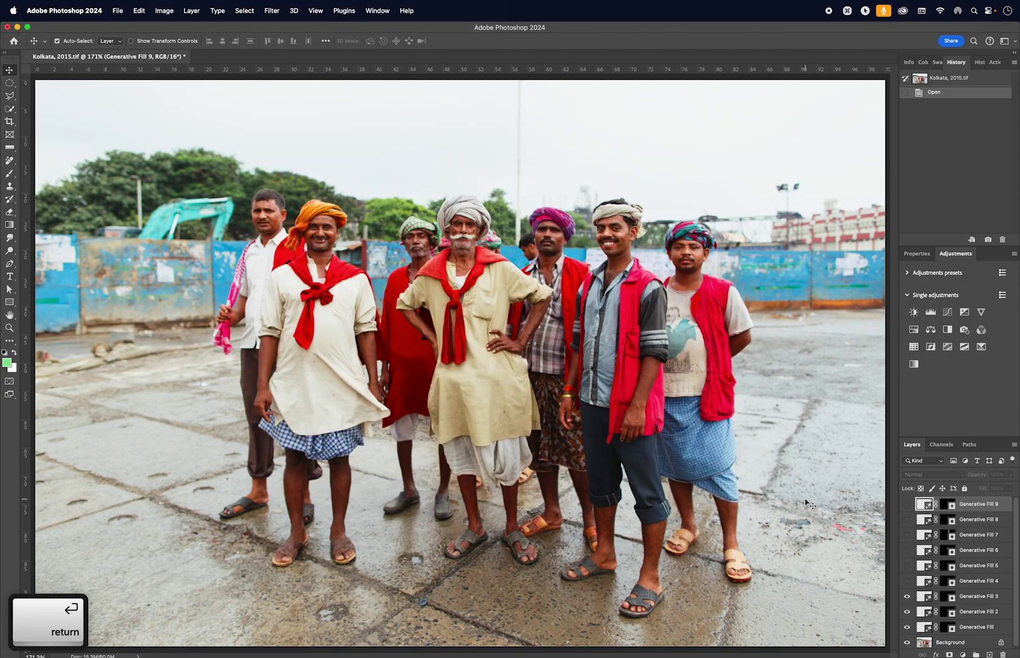
Show layers Generative Fill 4 through 9 and export the image with Save for Web as Kolkata,-2015c.jpg
{"action": "left_click", "coordinate": [907, 582]}
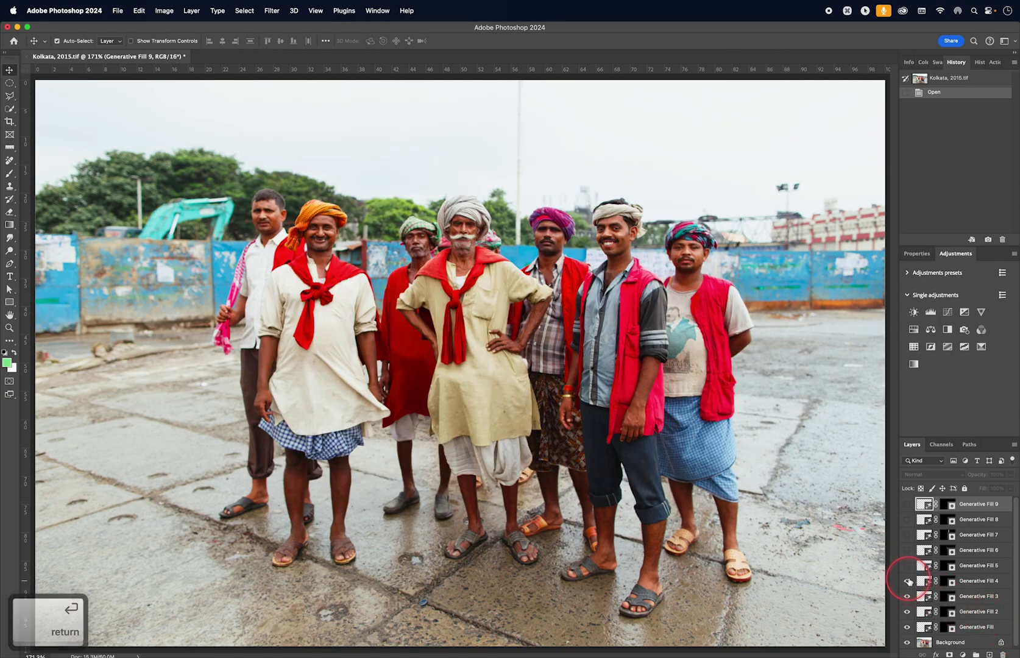
{"action": "left_click_drag", "start_coordinate": [907, 504], "coordinate": [907, 566]}
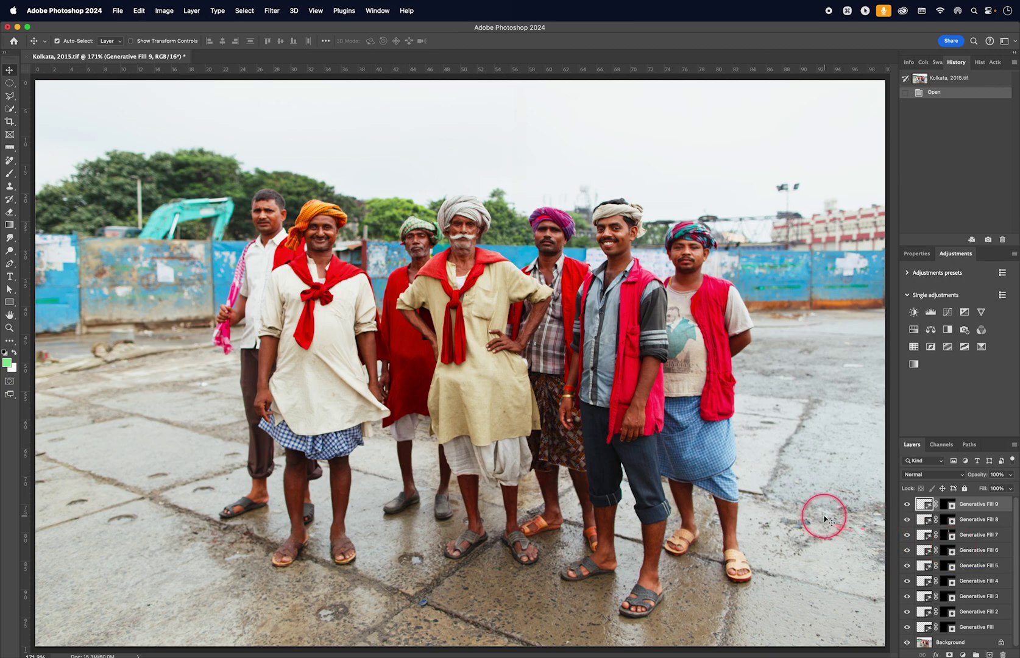
{"action": "key", "text": "shift+alt+super+s"}
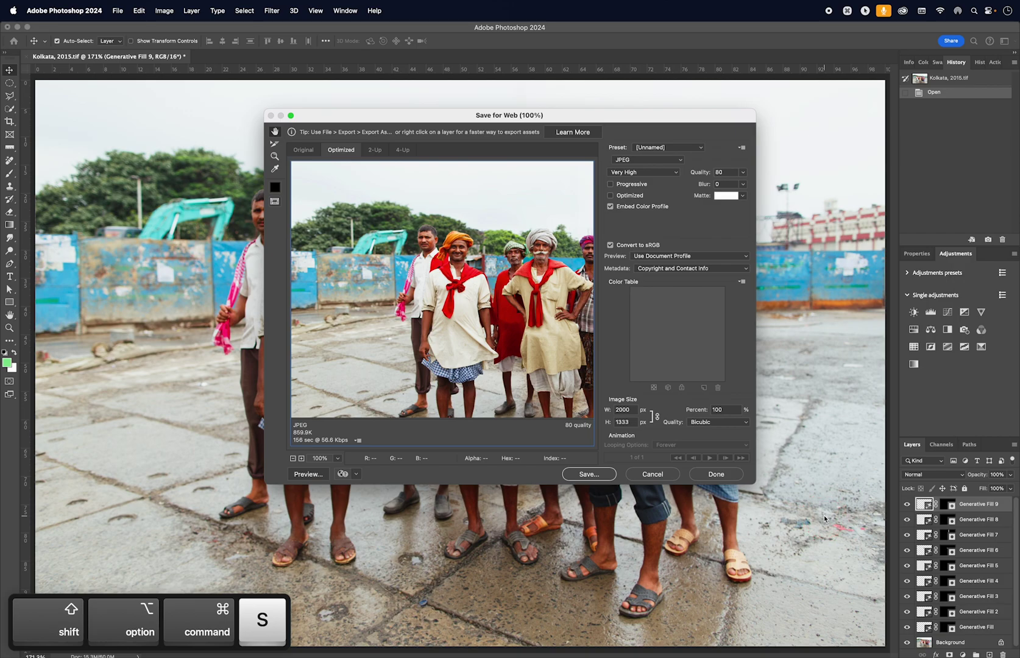
{"action": "key", "text": "Return"}
{"action": "key", "text": "Right"}
{"action": "type", "text": "c"}
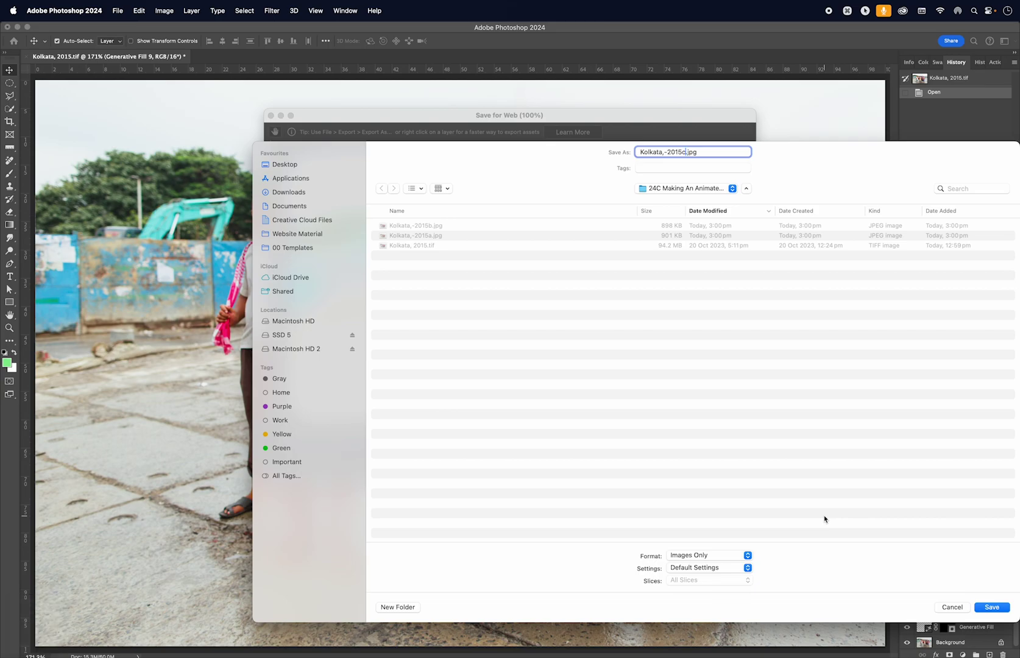
{"action": "key", "text": "Return"}
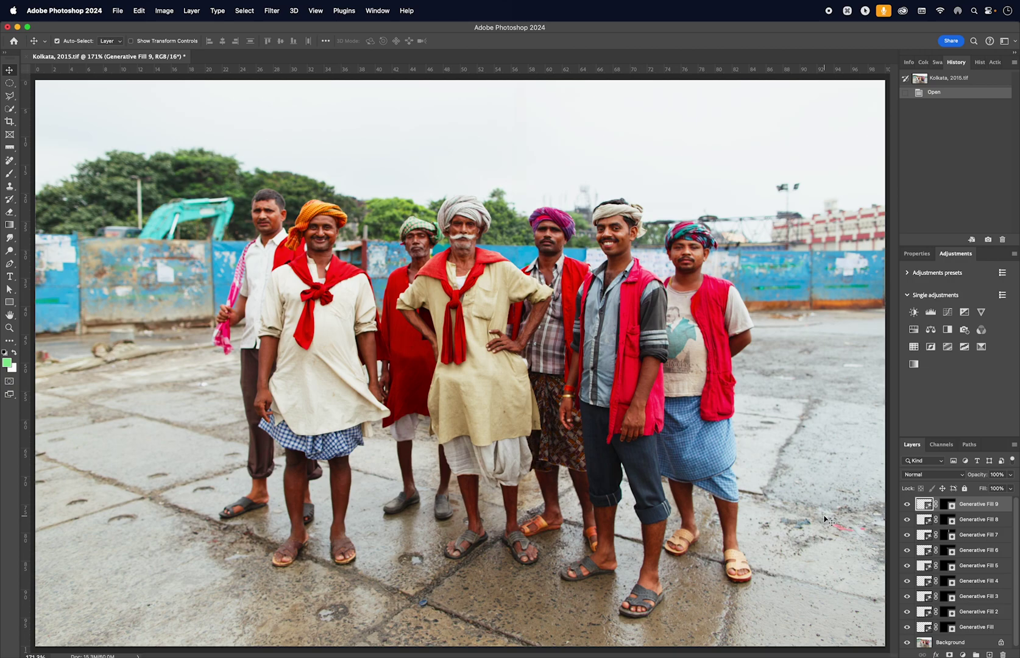
Switch to Finder and open the three exported Kolkata JPEGs in Photoshop, using each file's embedded color profile
{"action": "key", "text": "super+Tab"}
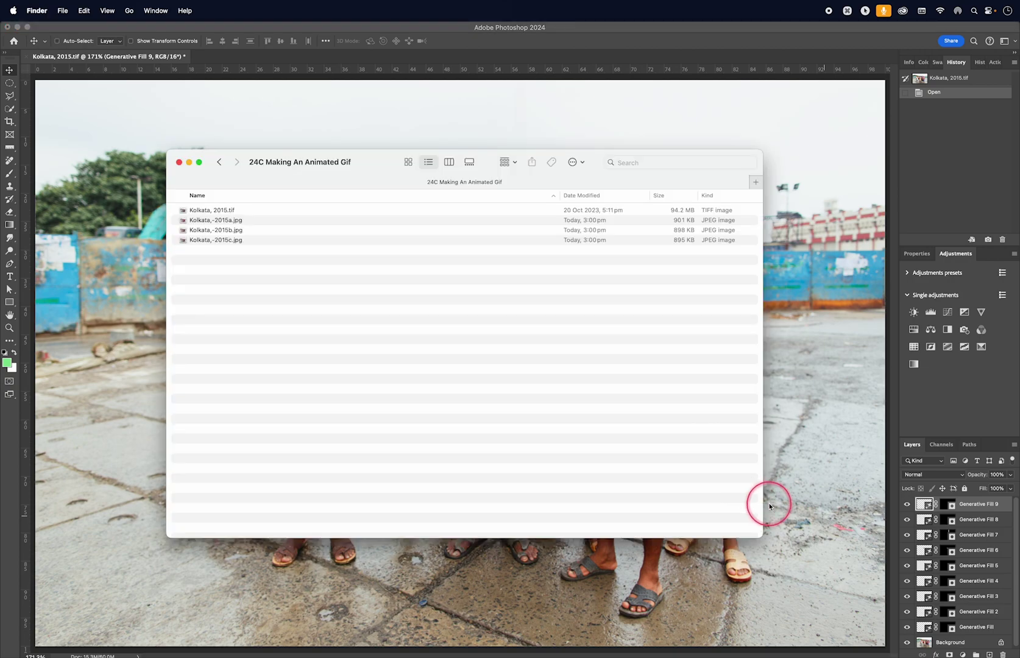
{"action": "left_click", "coordinate": [201, 220]}
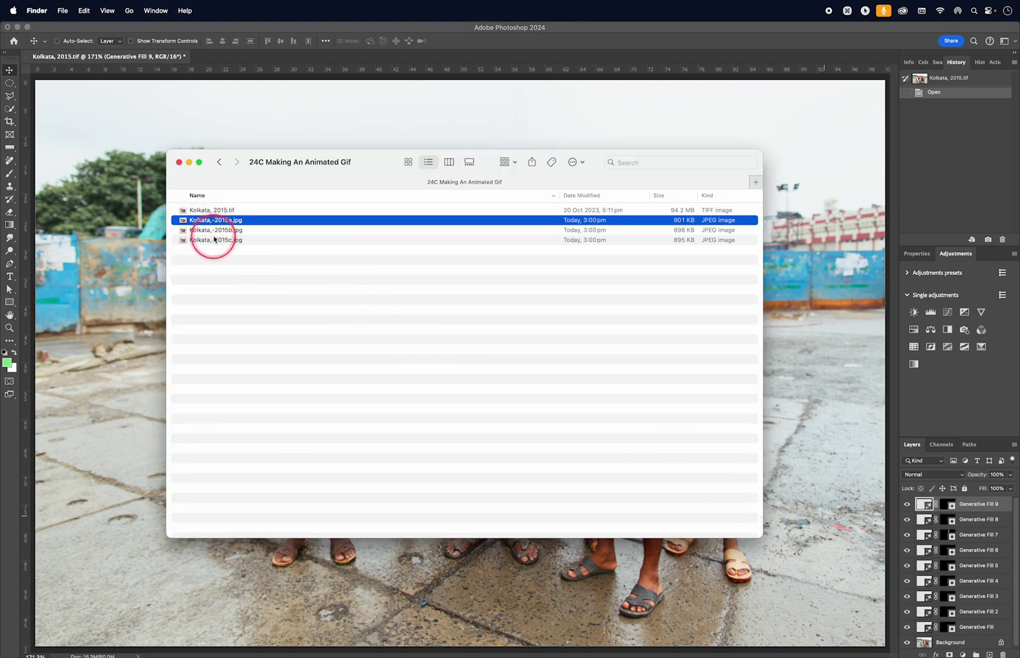
{"action": "left_click", "coordinate": [213, 242], "text": "shift"}
{"action": "left_click_drag", "start_coordinate": [213, 243], "coordinate": [291, 53]}
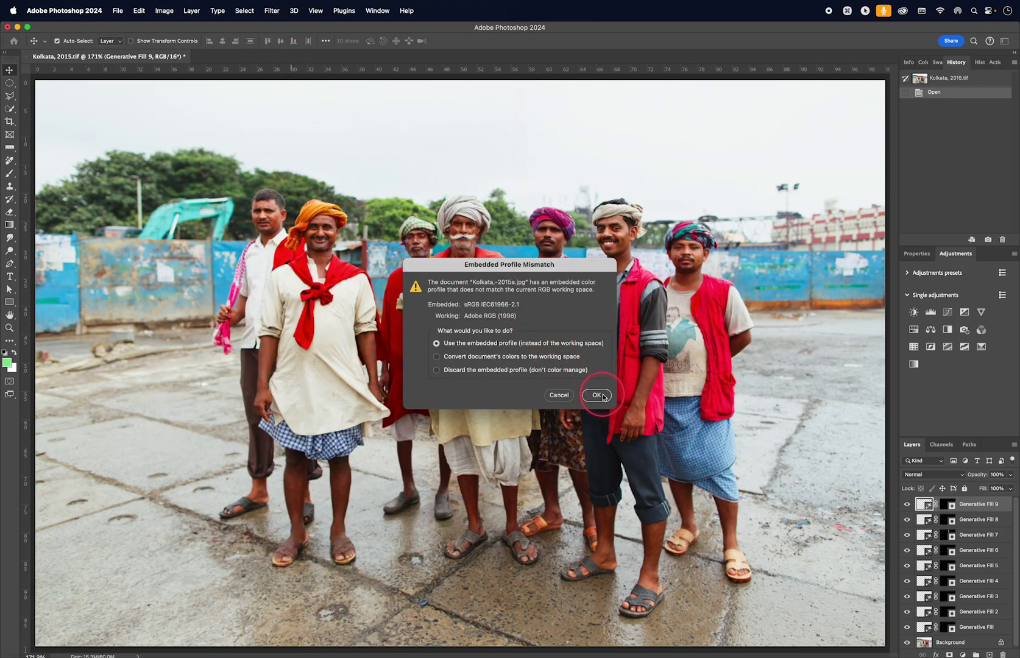
{"action": "left_click", "coordinate": [597, 395]}
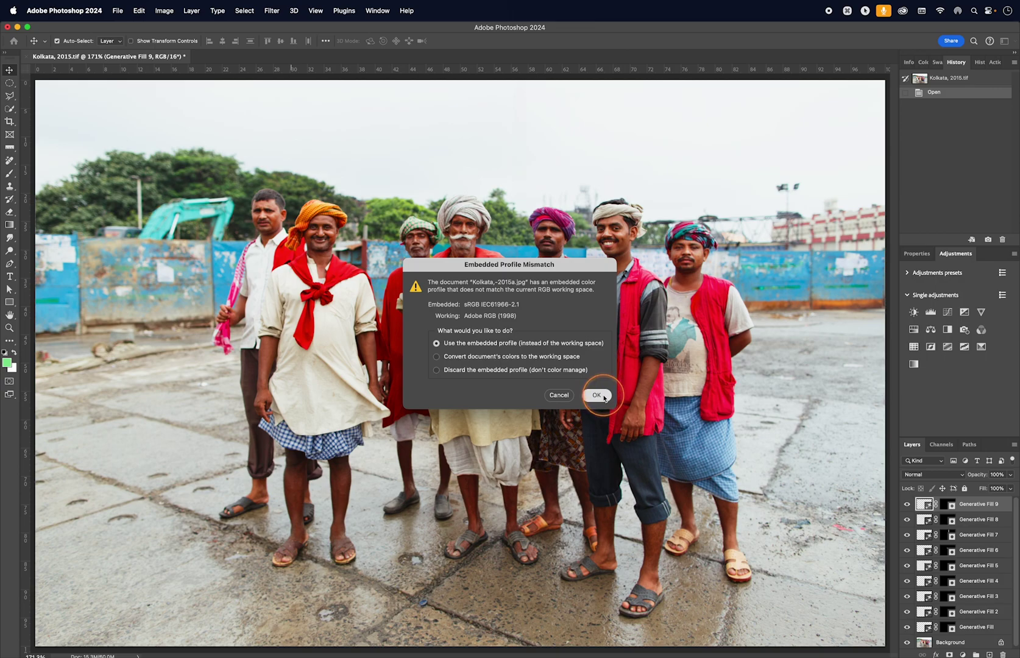
{"action": "left_click", "coordinate": [598, 395]}
{"action": "left_click", "coordinate": [598, 395]}
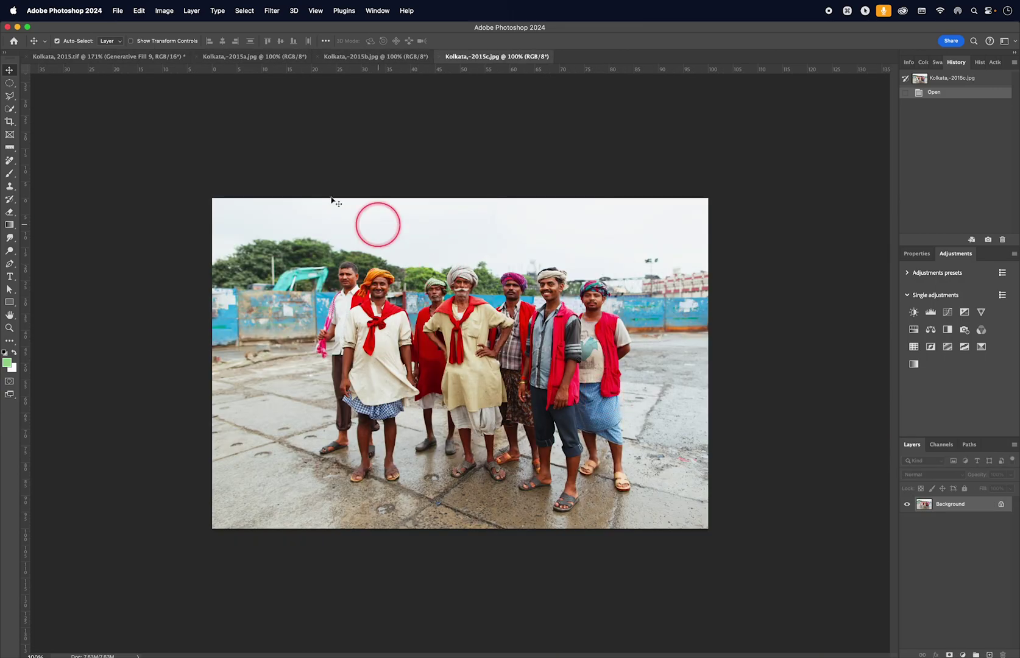
Close the original Kolkata, 2015.tif document without saving its changes
{"action": "left_click", "coordinate": [98, 57]}
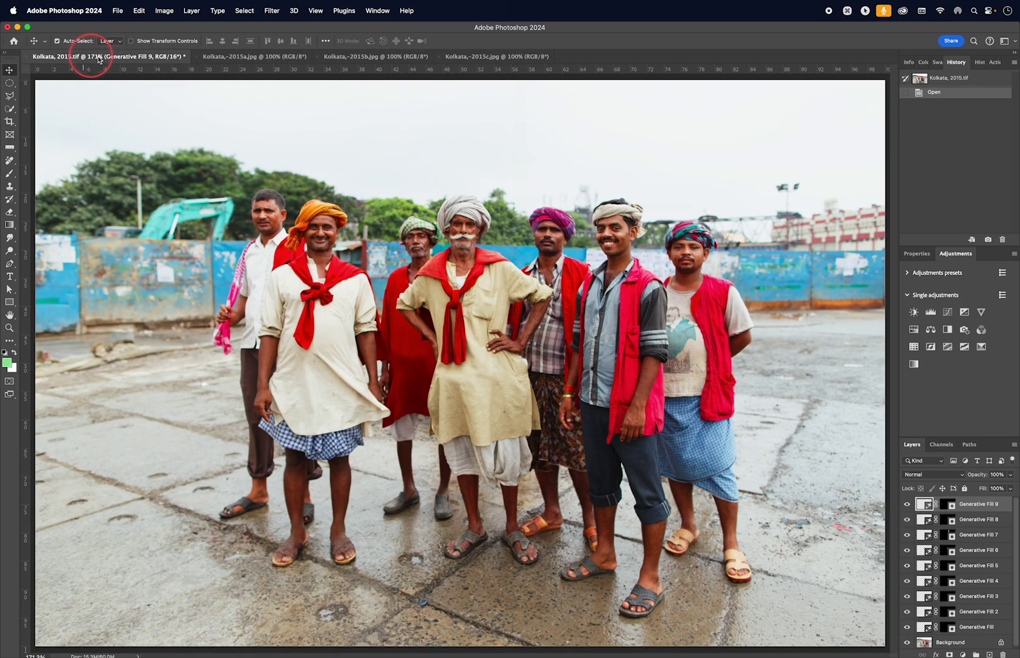
{"action": "left_click", "coordinate": [26, 58]}
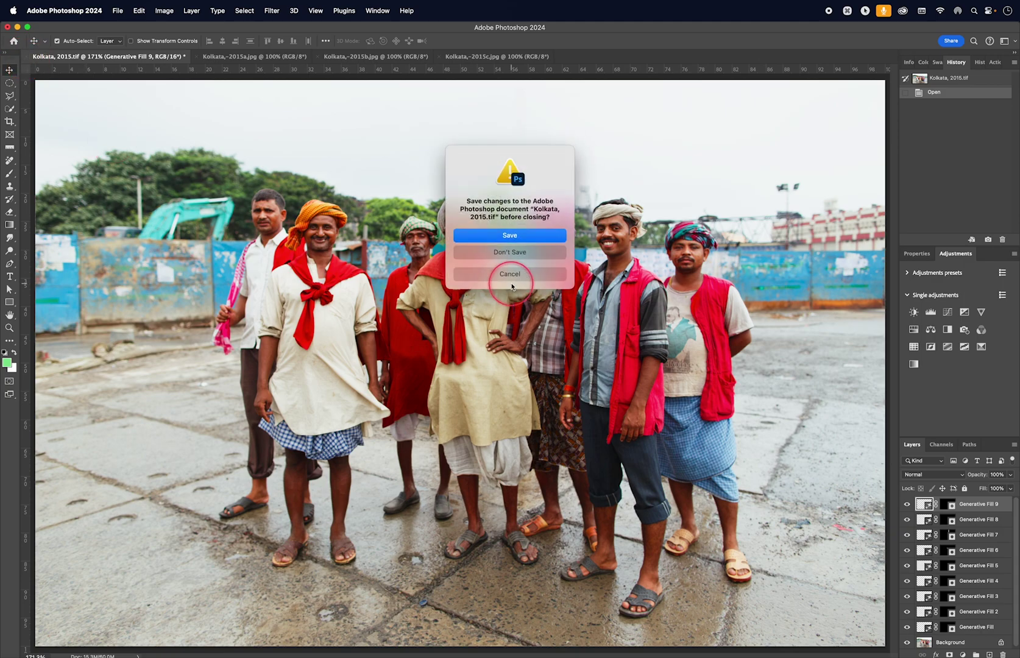
{"action": "left_click", "coordinate": [524, 254]}
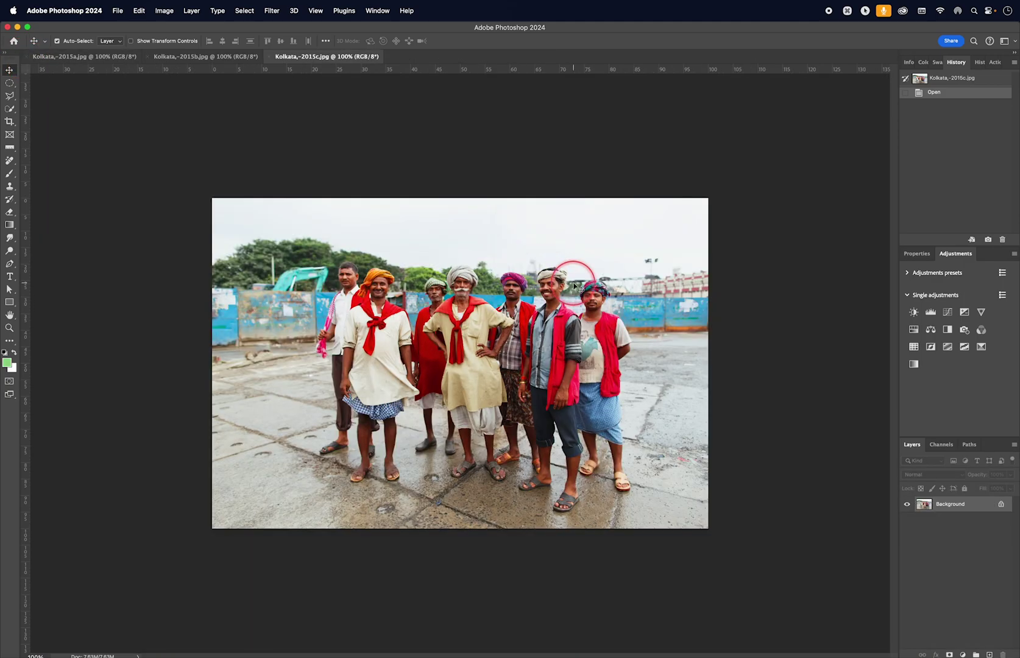
Load the three open Kolkata JPEGs into one layered document with Load Files into Stack
{"action": "left_click", "coordinate": [117, 11]}
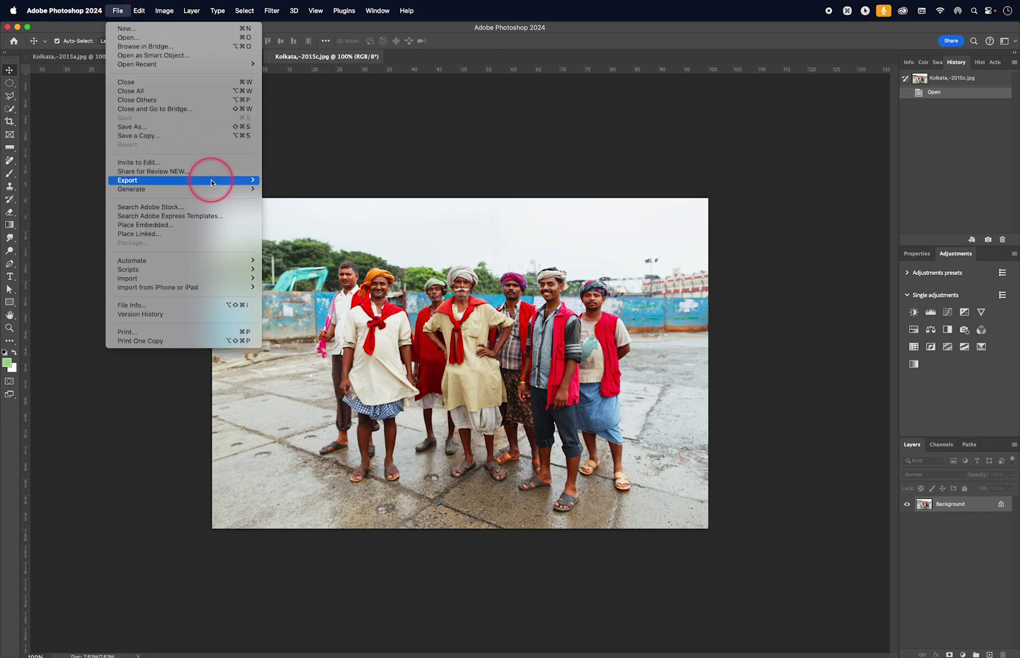
{"action": "mouse_move", "coordinate": [223, 279]}
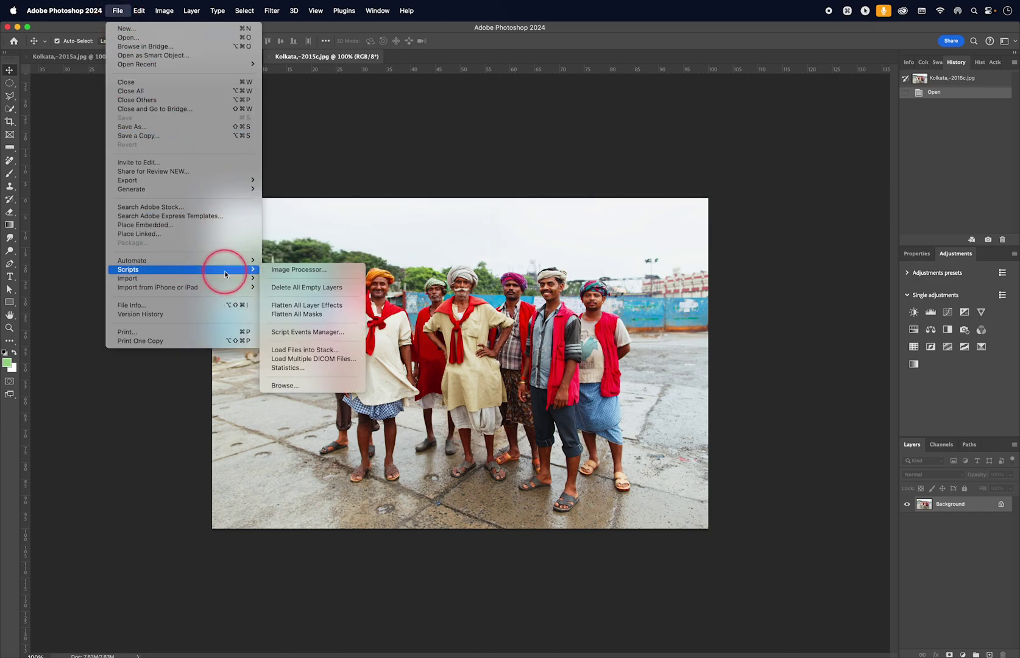
{"action": "left_click", "coordinate": [332, 351]}
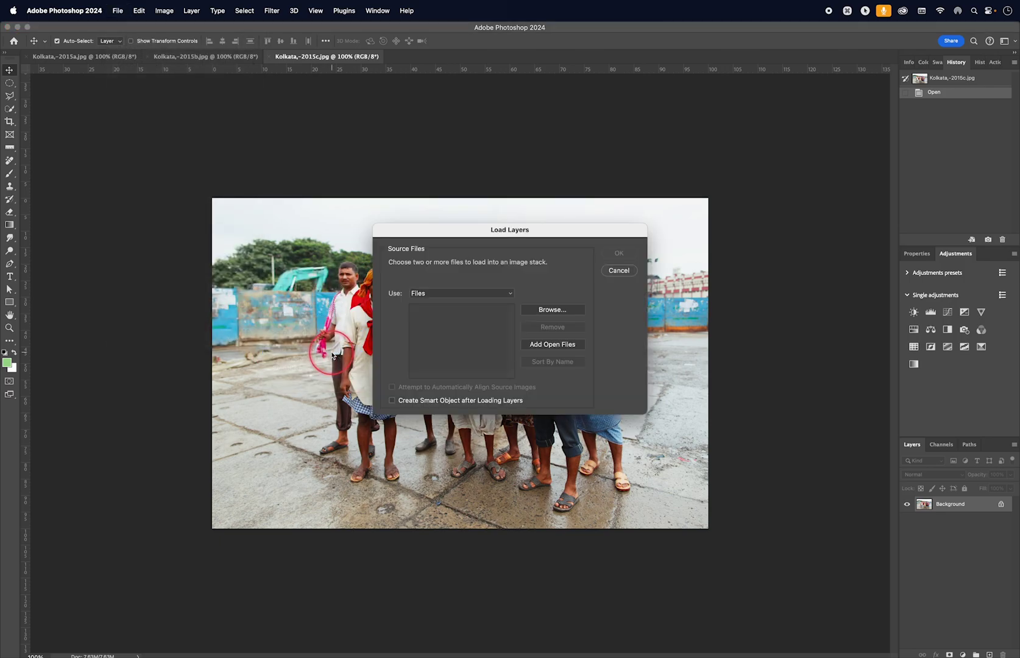
{"action": "left_click", "coordinate": [552, 344]}
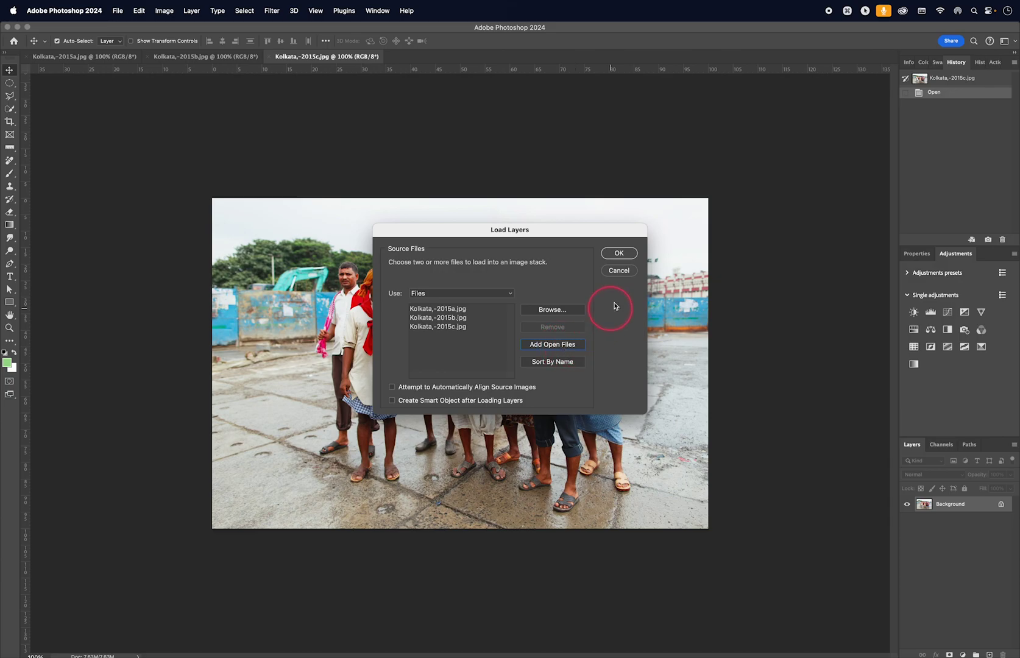
{"action": "left_click", "coordinate": [618, 253]}
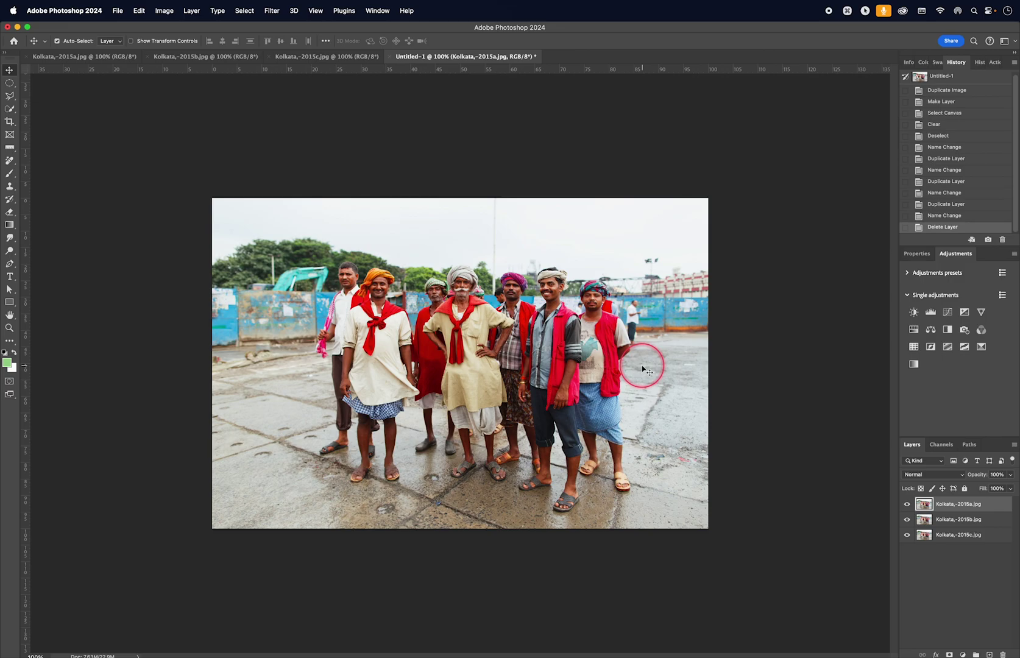
Show the Timeline, create a frame animation and make frames from the three stacked layers
{"action": "left_click", "coordinate": [378, 10]}
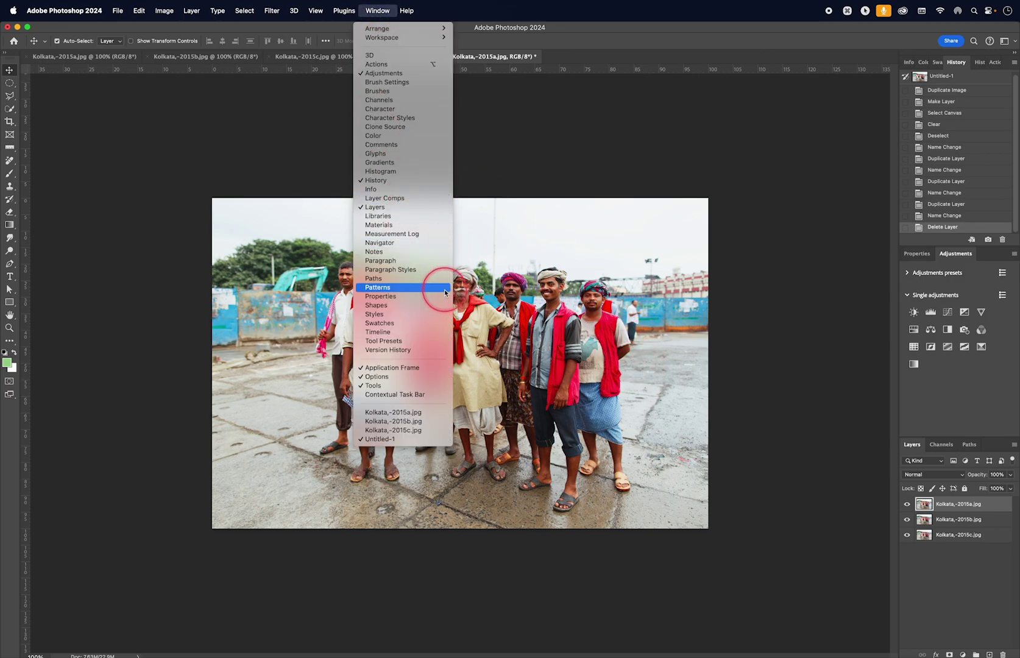
{"action": "left_click", "coordinate": [420, 331]}
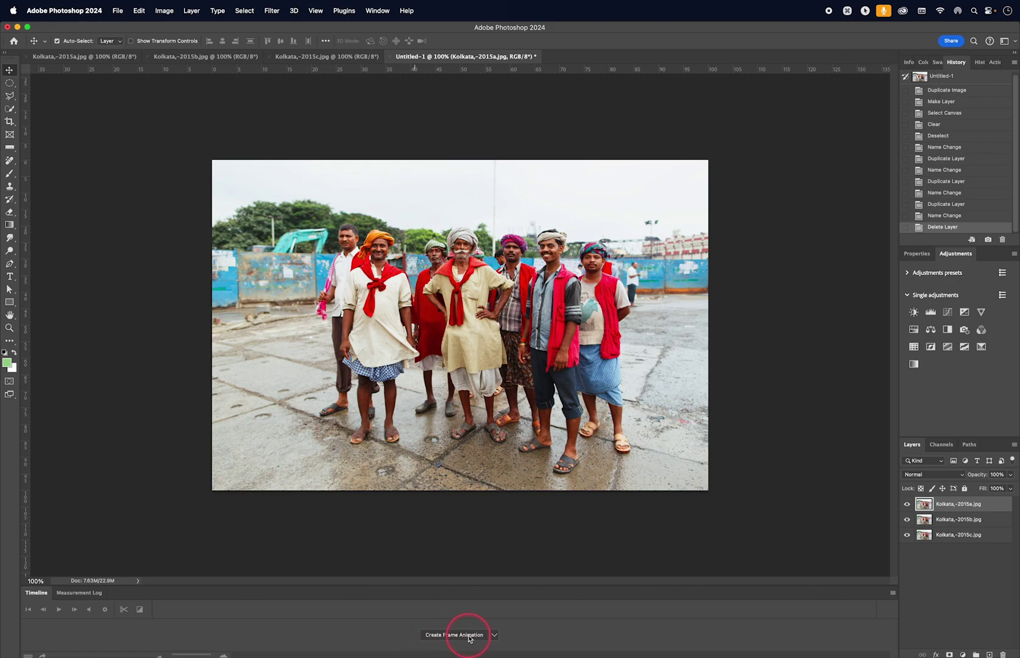
{"action": "left_click", "coordinate": [454, 635]}
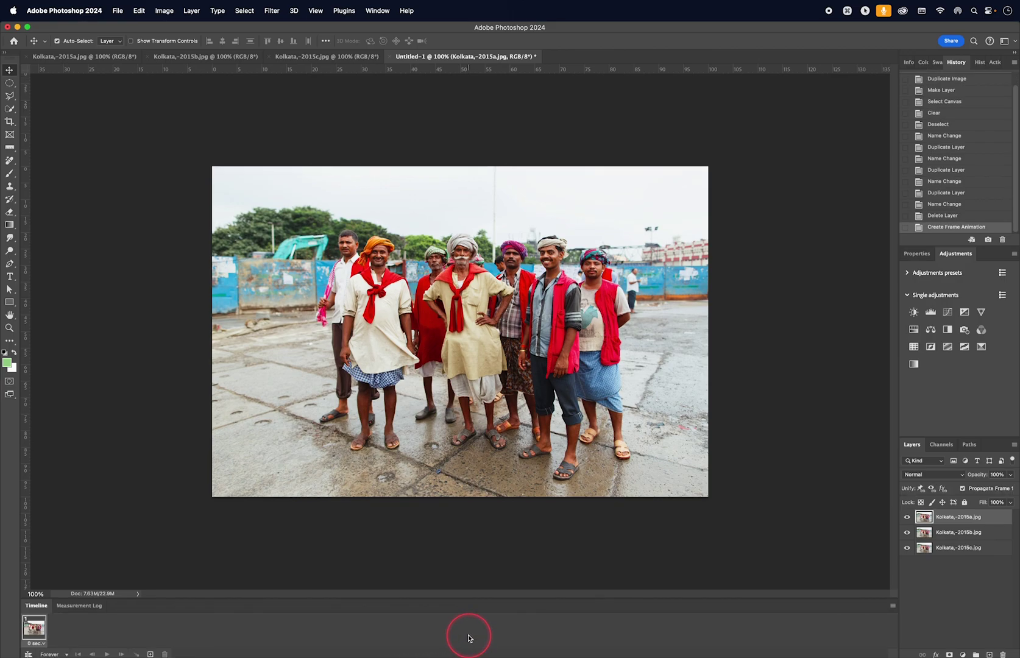
{"action": "left_click", "coordinate": [893, 609]}
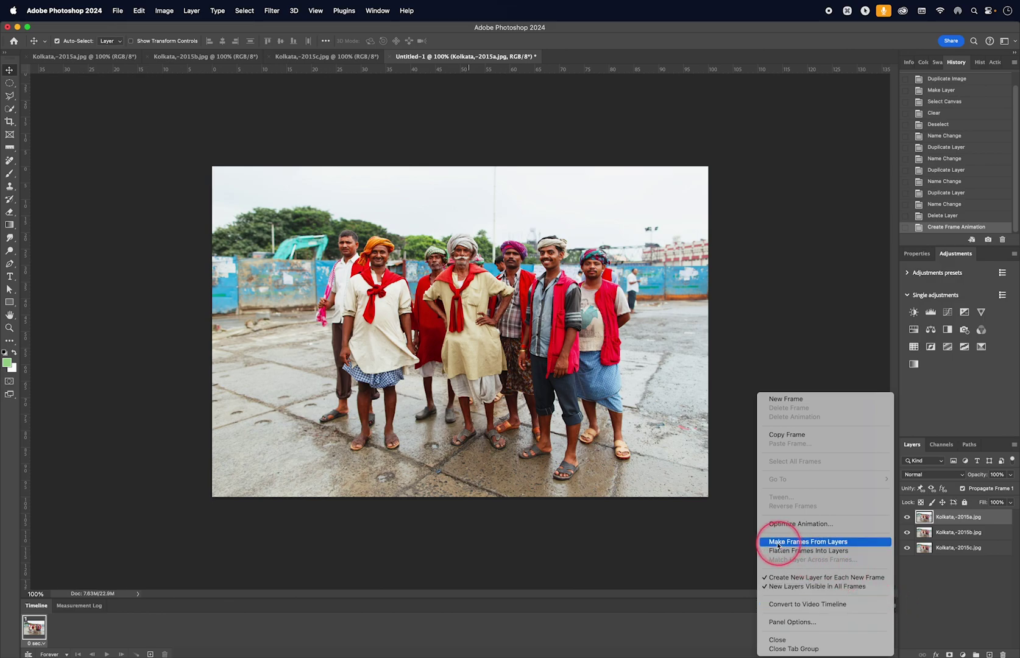
{"action": "left_click", "coordinate": [847, 542]}
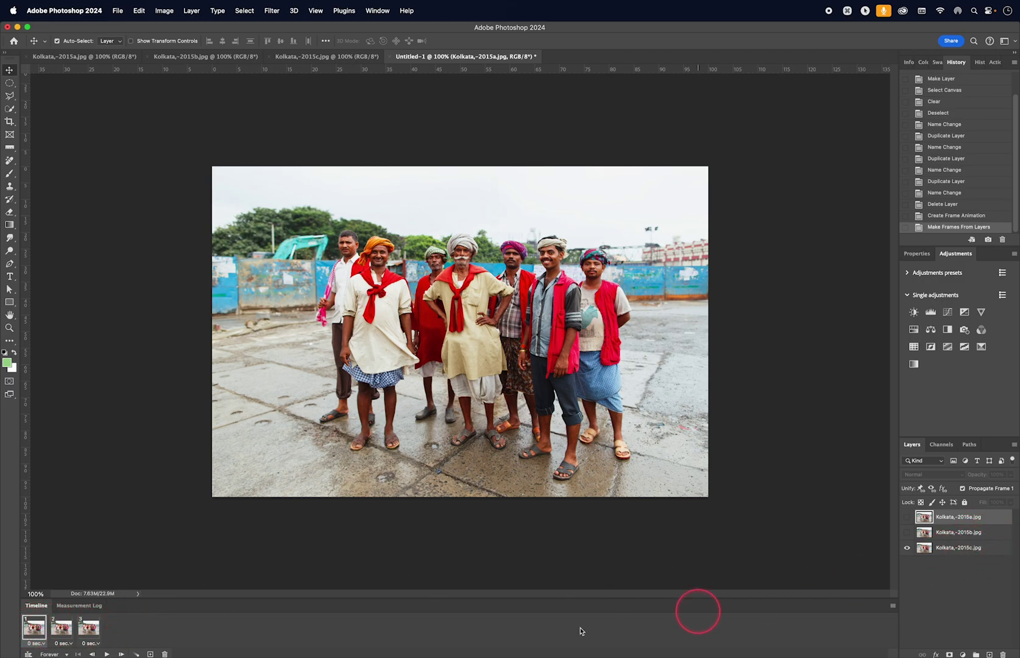
Check the three animation frames and set the delay of each one to 1.0 second
{"action": "left_click", "coordinate": [59, 630]}
{"action": "left_click", "coordinate": [85, 629]}
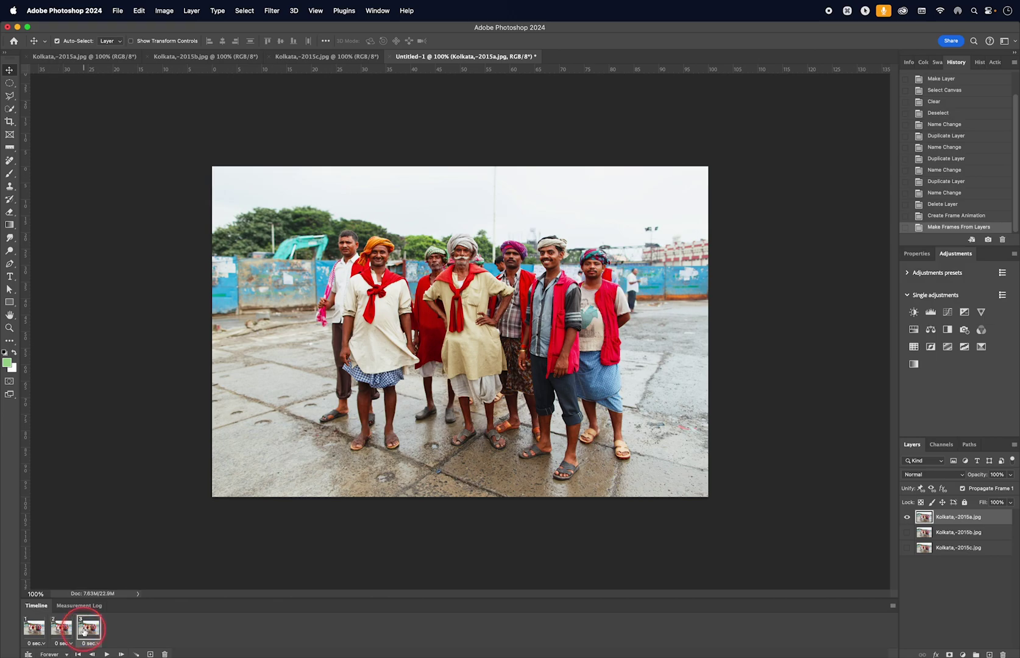
{"action": "left_click", "coordinate": [64, 630]}
{"action": "left_click", "coordinate": [37, 630]}
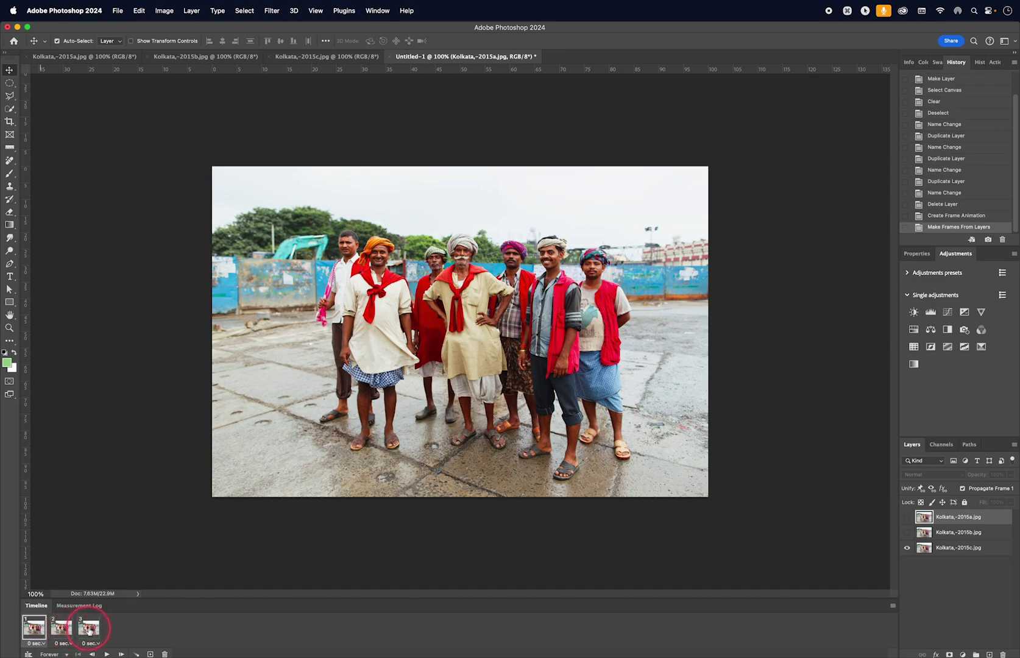
{"action": "left_click", "coordinate": [40, 643]}
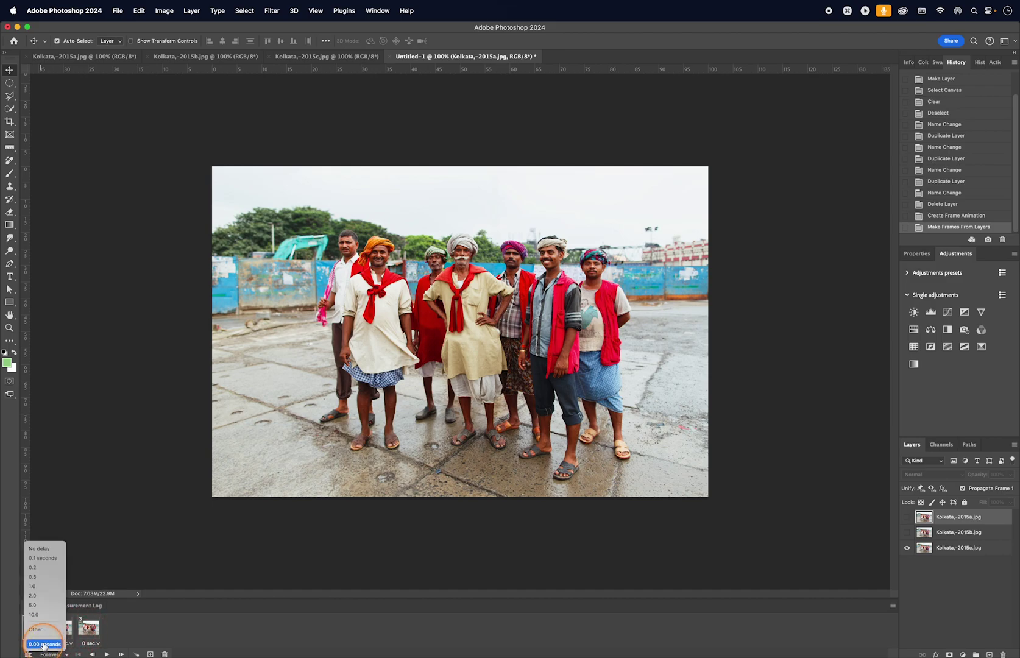
{"action": "left_click", "coordinate": [44, 586]}
{"action": "left_click", "coordinate": [63, 626]}
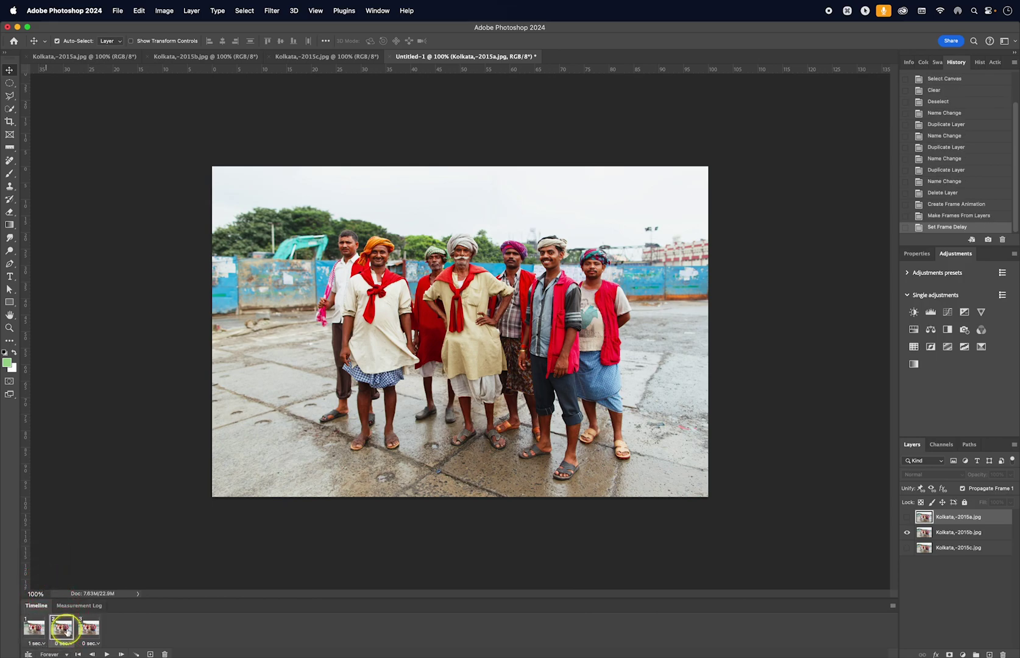
{"action": "left_click", "coordinate": [72, 643]}
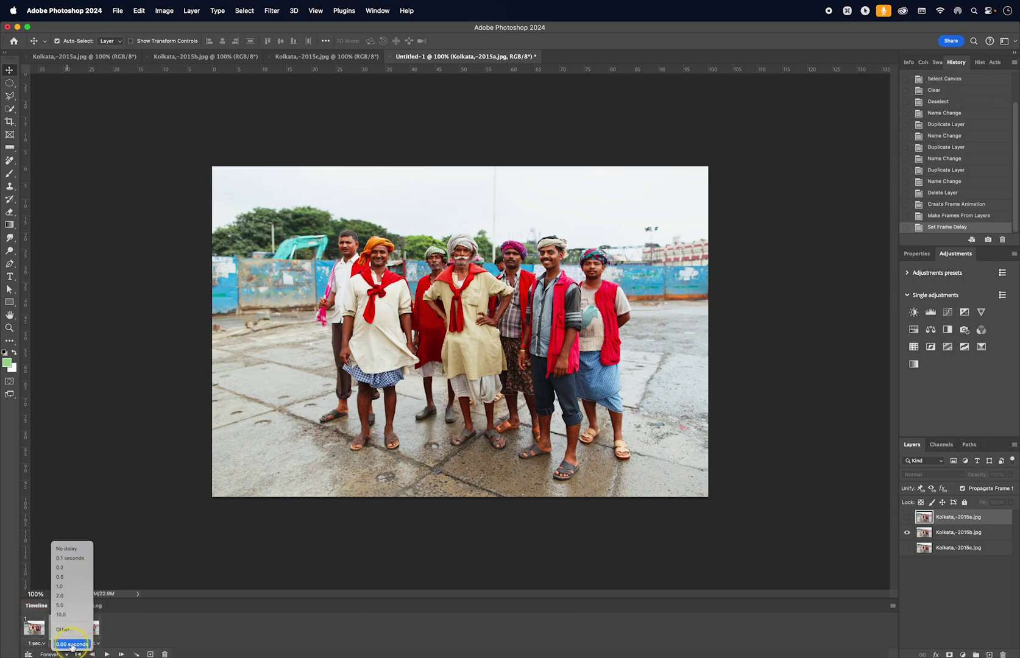
{"action": "left_click", "coordinate": [70, 587]}
{"action": "left_click", "coordinate": [89, 626]}
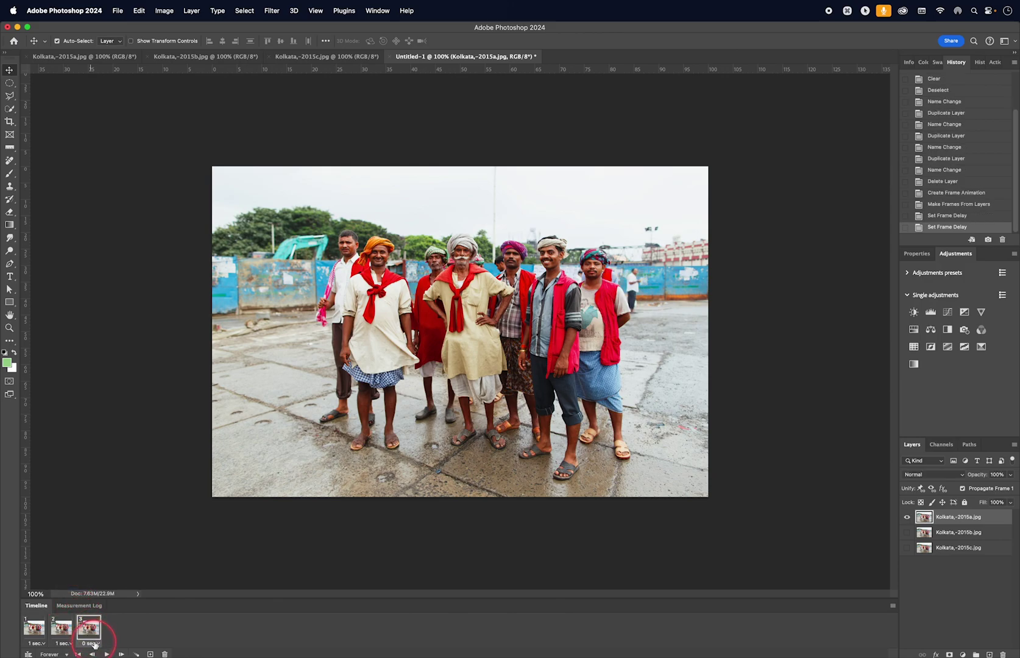
{"action": "left_click", "coordinate": [98, 643]}
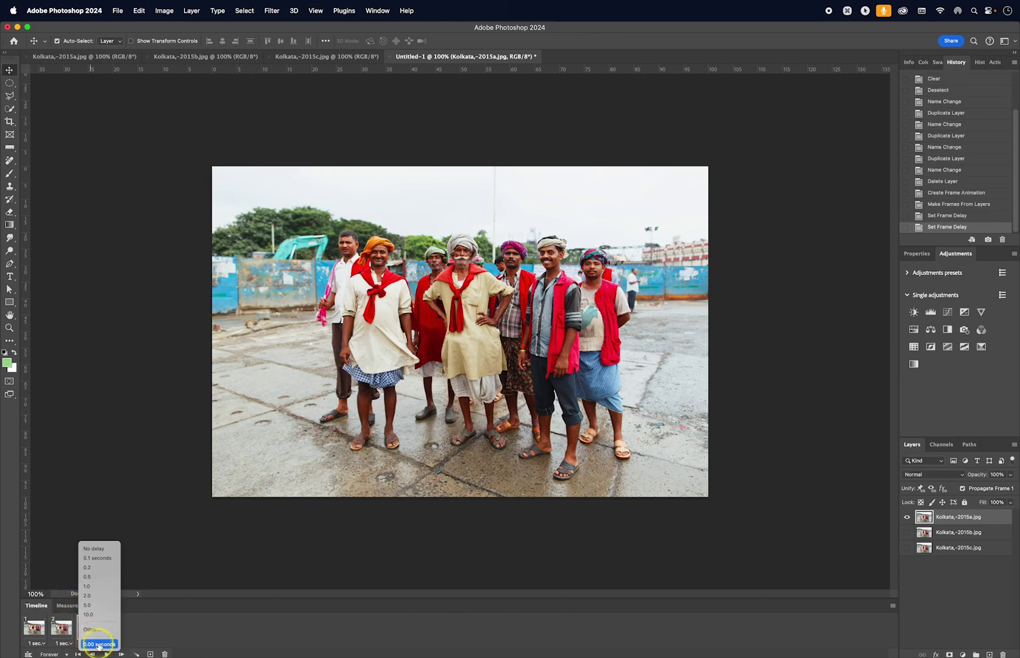
{"action": "left_click", "coordinate": [104, 588]}
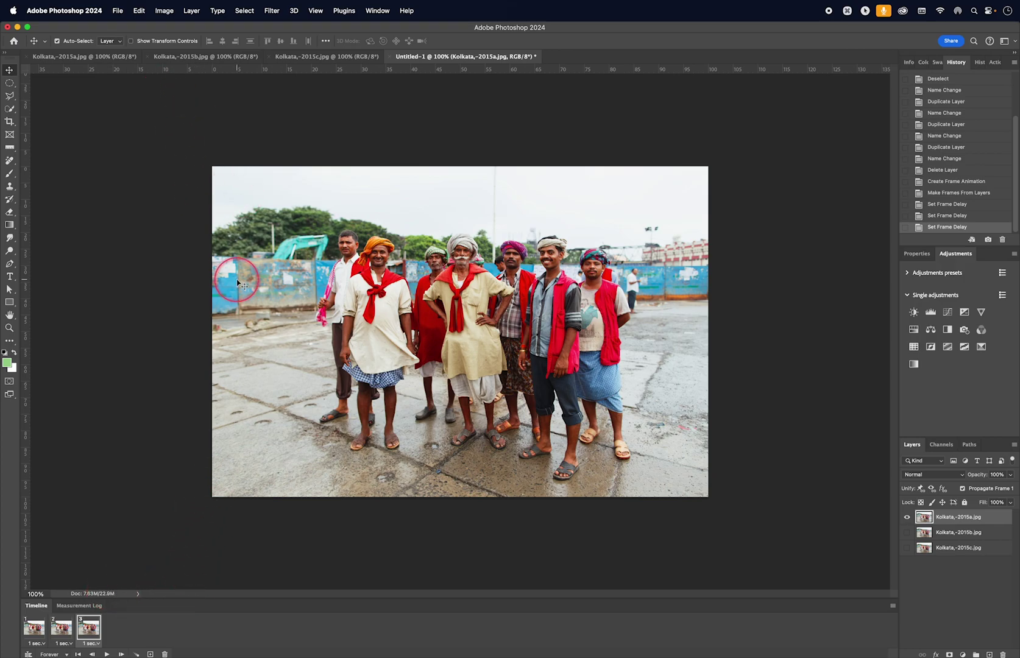
Export the animation with Save for Web in GIF format, naming the file Kolkata Animated.gif
{"action": "key", "text": "shift+alt+super+s"}
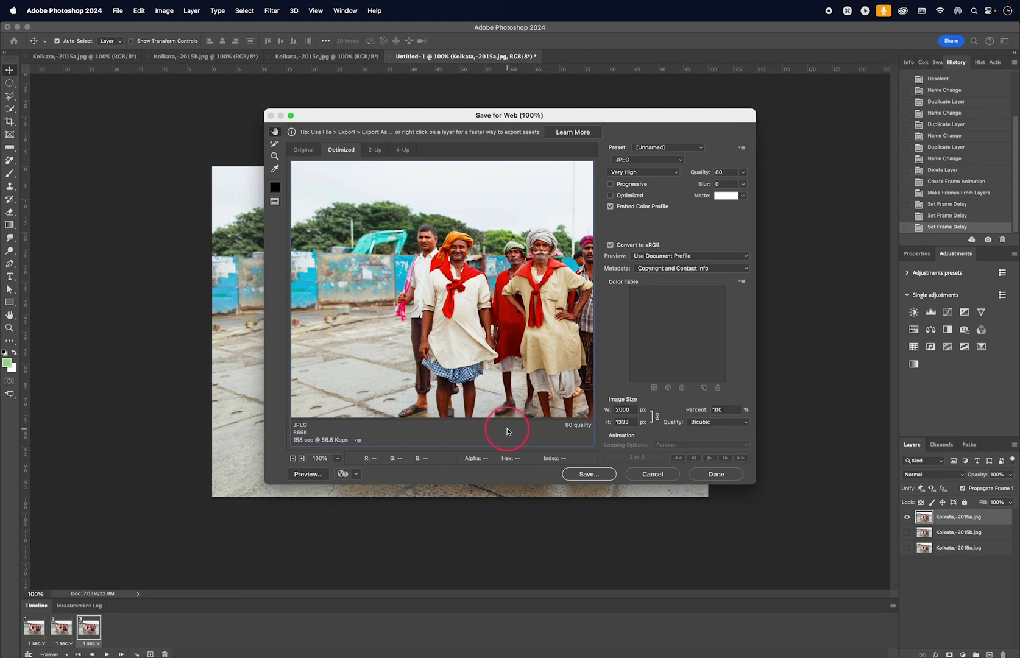
{"action": "left_click", "coordinate": [634, 161]}
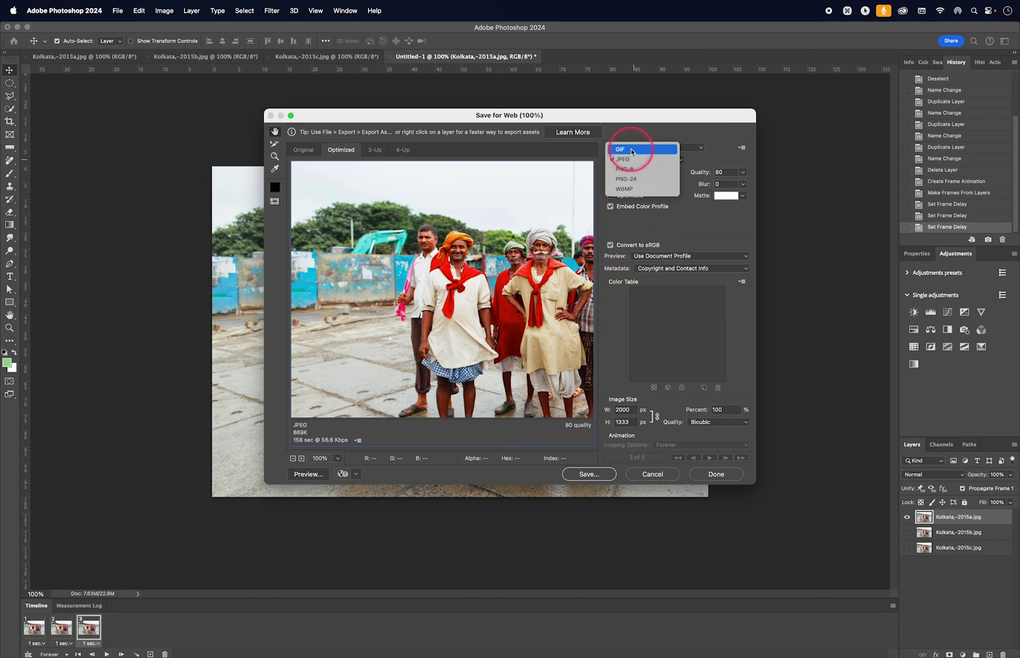
{"action": "left_click", "coordinate": [632, 158]}
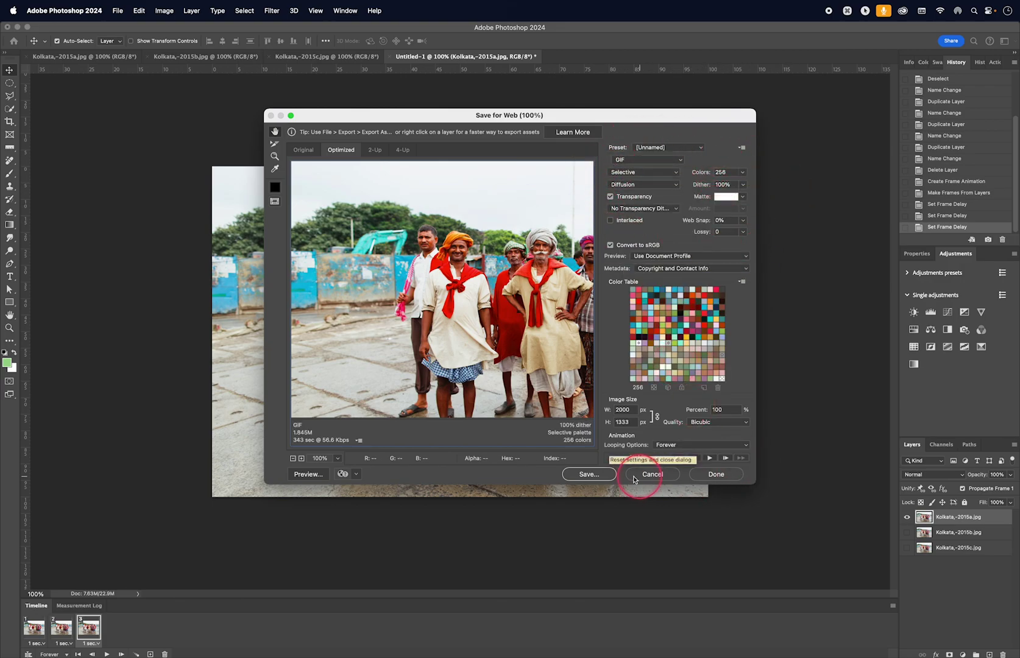
{"action": "left_click", "coordinate": [586, 475]}
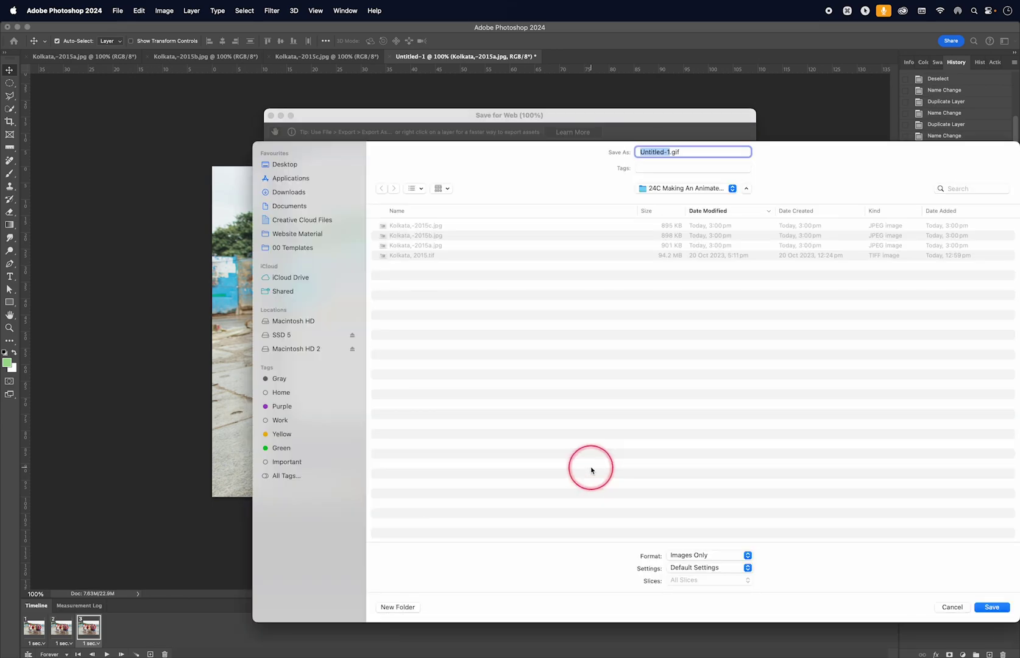
{"action": "type", "text": "Kolkata Anima"}
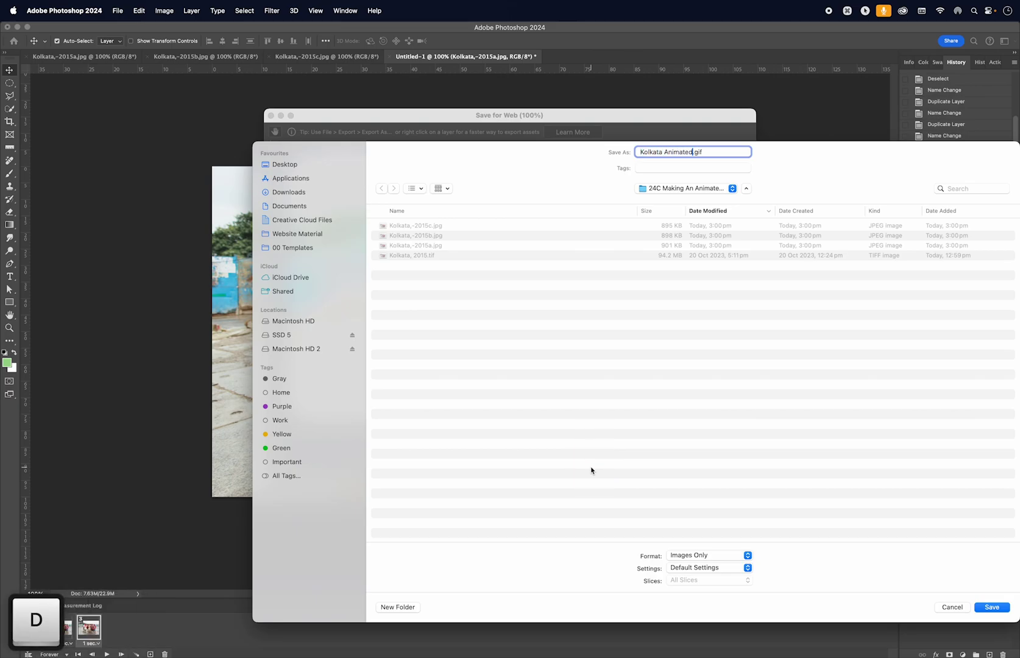
{"action": "key", "text": "Return"}
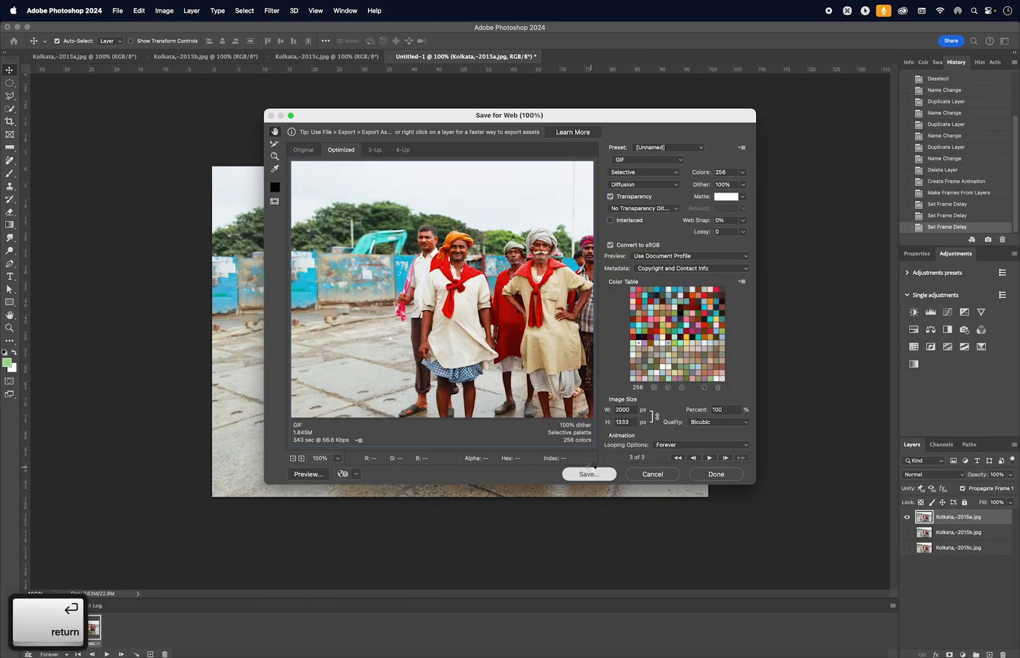
Switch to Finder and preview Kolkata-Animated.gif in full-screen Quick Look
{"action": "key", "text": "super+Tab"}
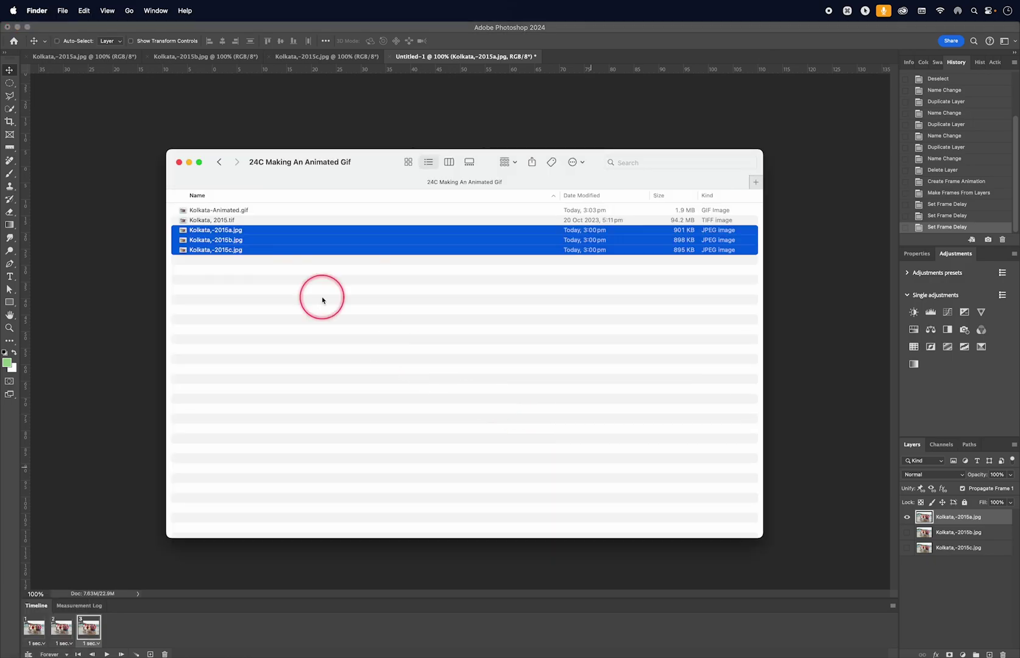
{"action": "left_click", "coordinate": [209, 210]}
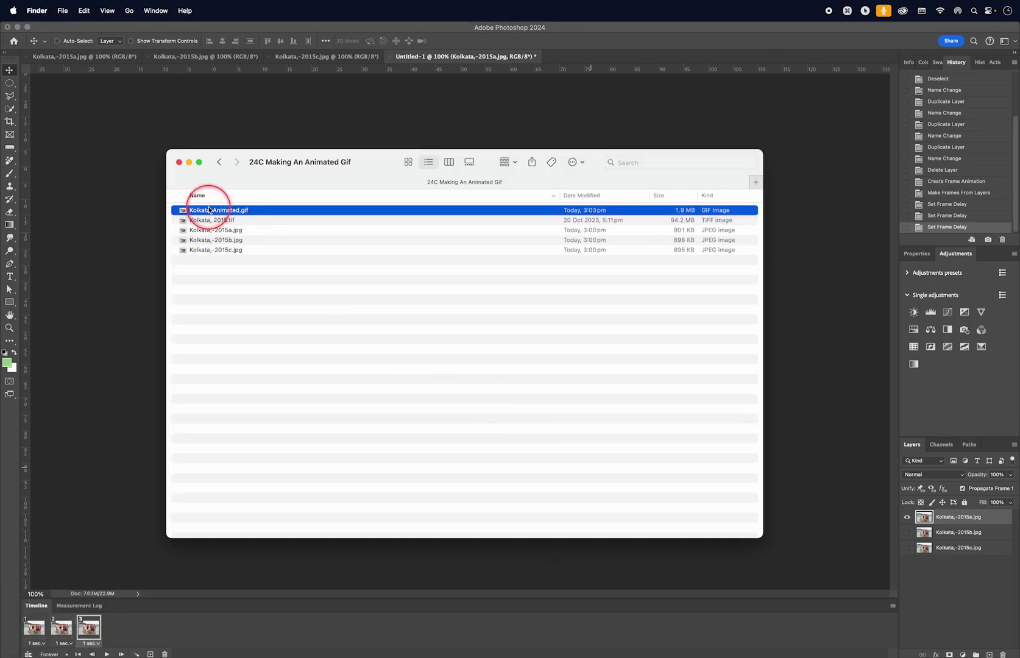
{"action": "key", "text": "space"}
{"action": "left_click", "coordinate": [86, 46]}
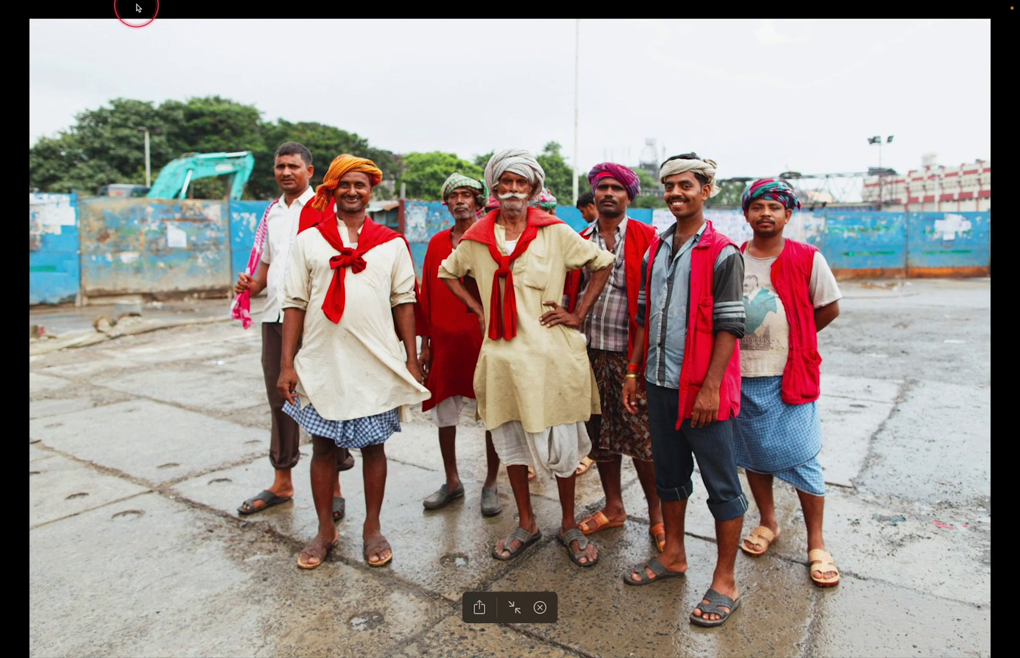